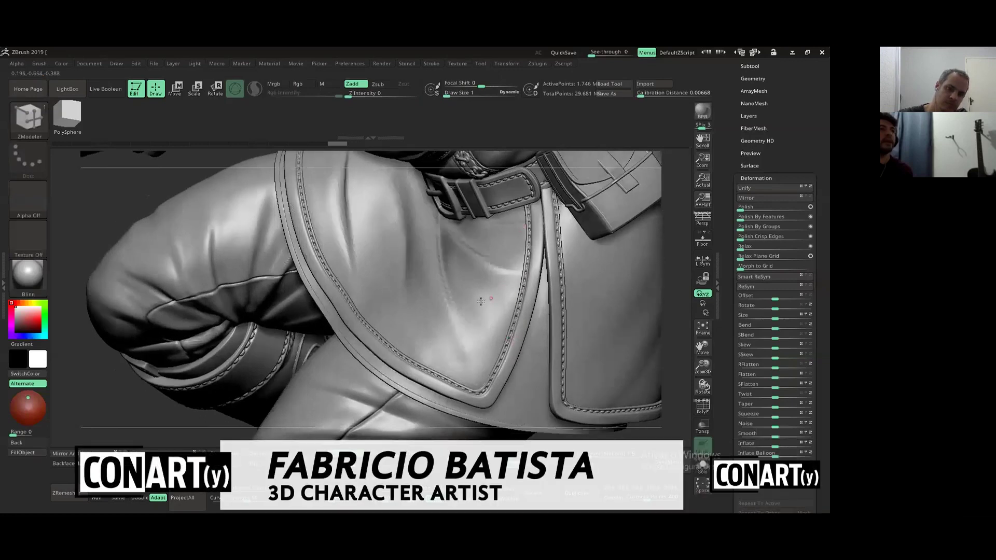
Frame the coat flap up close with its polygroup frames displayed
{"action": "right_click_drag", "start_coordinate": [482, 314], "coordinate": [507, 269]}
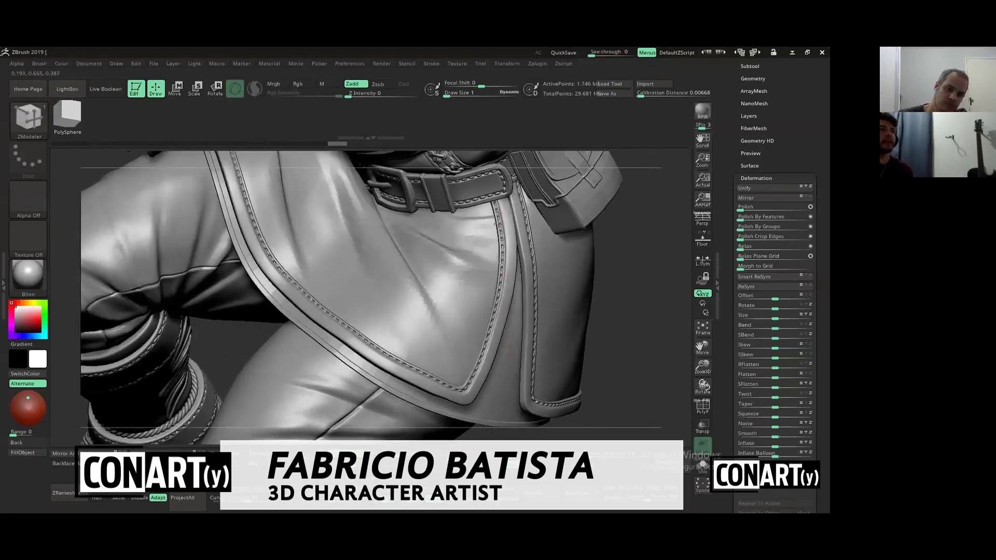
{"action": "right_click_drag", "start_coordinate": [493, 350], "coordinate": [483, 328]}
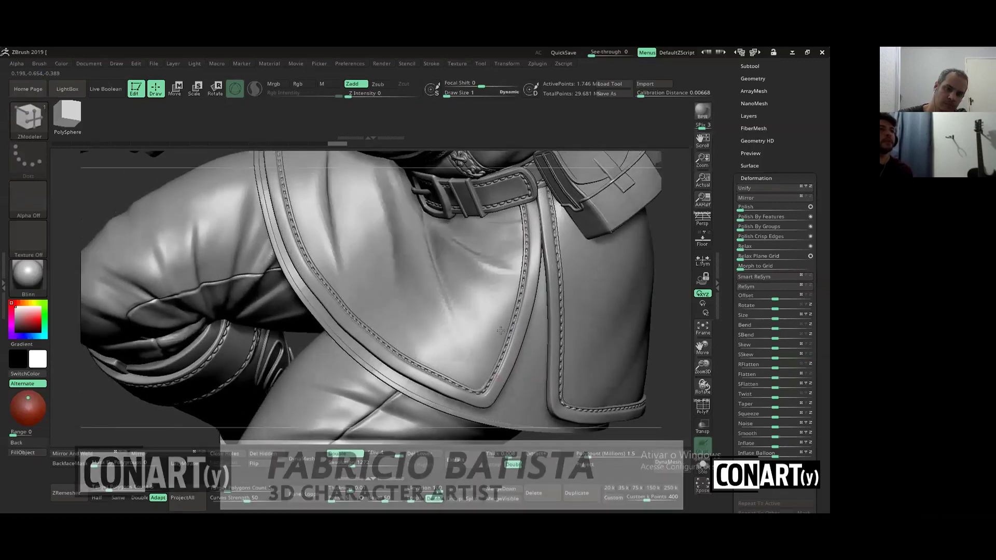
{"action": "right_click_drag", "start_coordinate": [565, 249], "coordinate": [330, 323]}
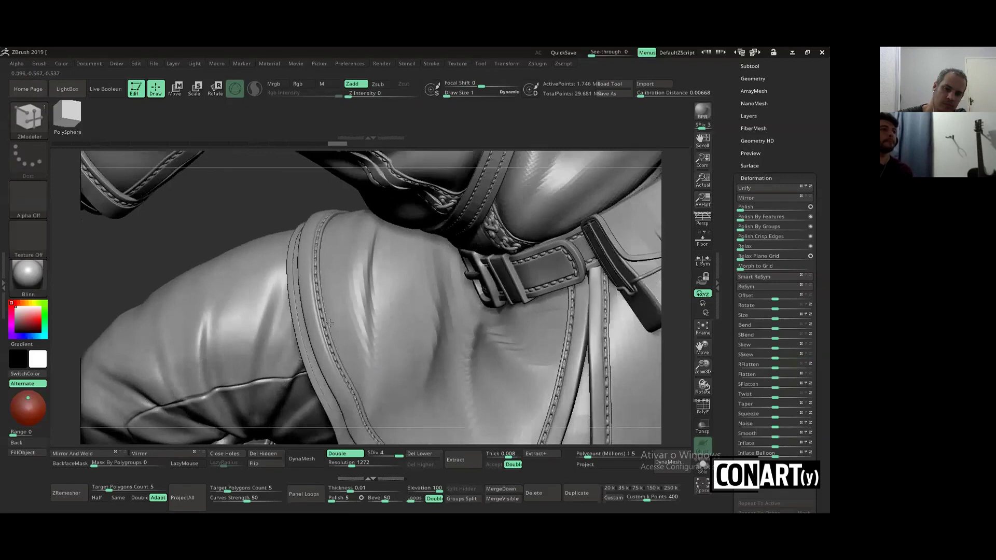
{"action": "right_click_drag", "start_coordinate": [330, 323], "coordinate": [441, 381]}
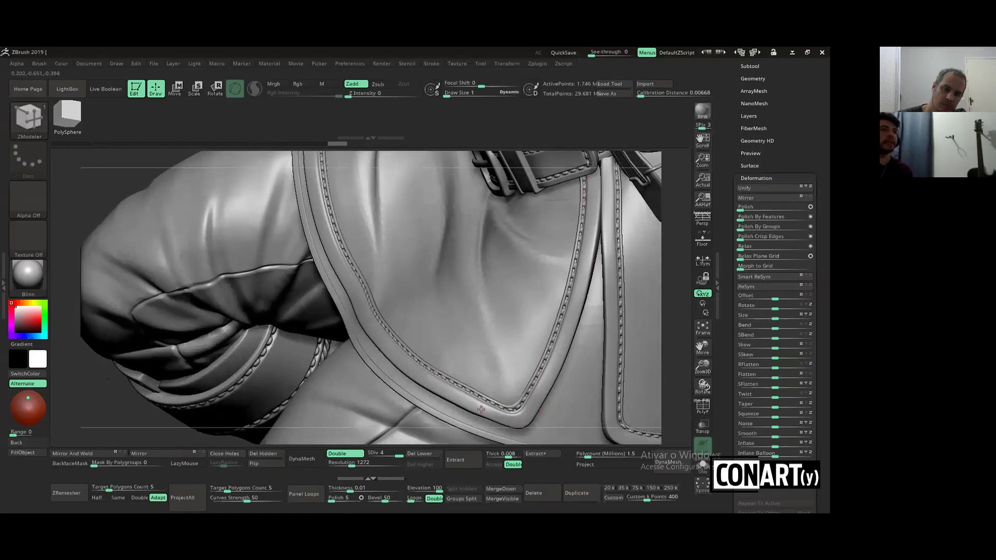
{"action": "key", "text": "ctrl"}
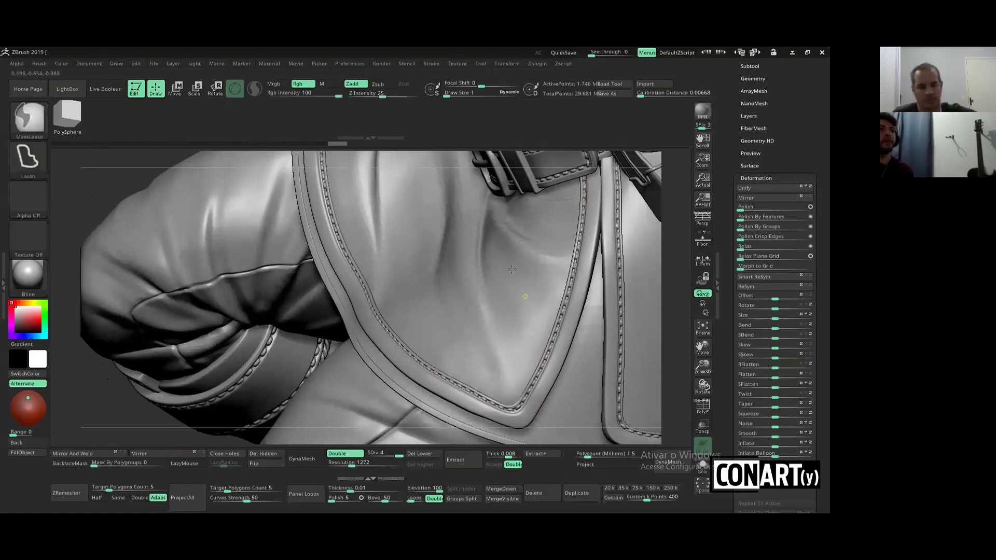
{"action": "left_click_drag", "start_coordinate": [702, 139], "coordinate": [718, 144]}
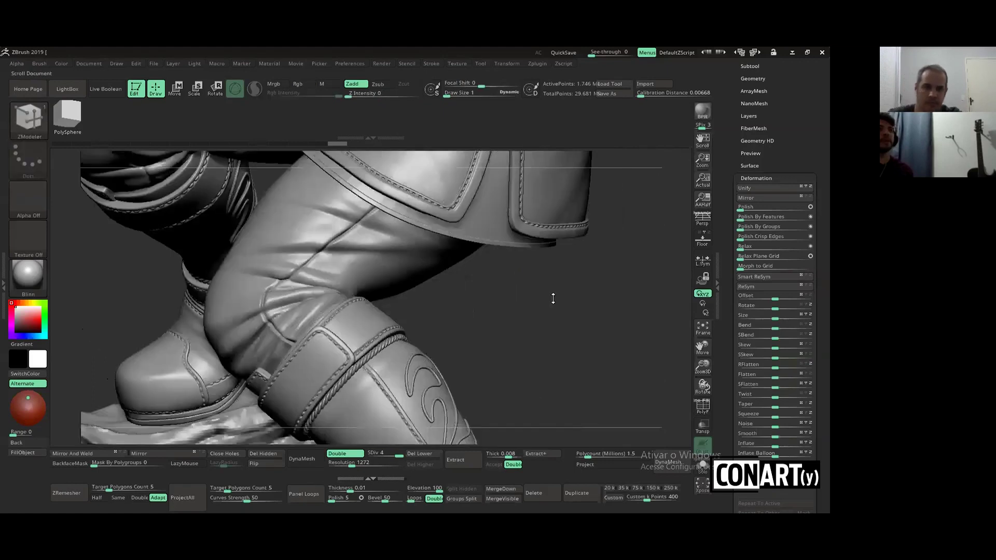
{"action": "left_click_drag", "start_coordinate": [552, 298], "coordinate": [500, 319]}
{"action": "key", "text": "shift+f"}
Select the coat-flap subtool and Solo it
{"action": "left_click", "coordinate": [503, 316], "text": "alt"}
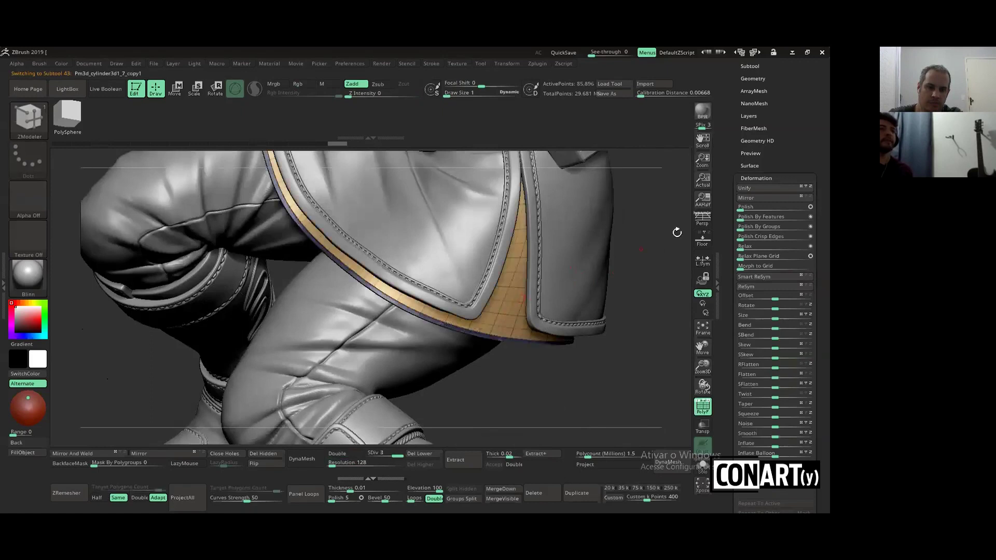
{"action": "left_click", "coordinate": [750, 66]}
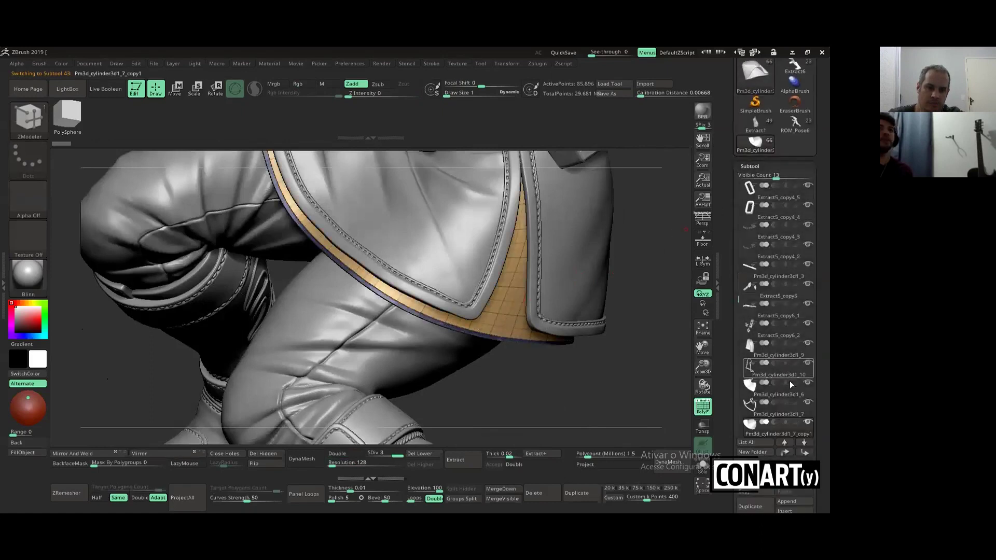
{"action": "left_click", "coordinate": [807, 422], "text": "shift"}
{"action": "mouse_move", "coordinate": [667, 349]}
{"action": "left_mouse_down"}
{"action": "mouse_move", "coordinate": [509, 363]}
{"action": "mouse_move", "coordinate": [500, 238]}
{"action": "mouse_move", "coordinate": [507, 269]}
{"action": "mouse_move", "coordinate": [489, 295]}
{"action": "mouse_move", "coordinate": [423, 329]}
{"action": "left_mouse_up"}
{"action": "key", "text": "shift+f"}
Hide all of the flap except one curved strip
{"action": "left_click", "coordinate": [427, 337], "text": "ctrl+shift"}
{"action": "left_click", "coordinate": [456, 289], "text": "ctrl+shift"}
{"action": "mouse_move", "coordinate": [455, 289]}
{"action": "left_mouse_down"}
{"action": "mouse_move", "coordinate": [494, 312]}
{"action": "mouse_move", "coordinate": [434, 351]}
{"action": "mouse_move", "coordinate": [473, 273]}
{"action": "mouse_move", "coordinate": [453, 318]}
{"action": "mouse_move", "coordinate": [382, 328]}
{"action": "mouse_move", "coordinate": [400, 325]}
{"action": "left_mouse_up"}
{"action": "key", "text": "shift+f"}
{"action": "left_click", "coordinate": [472, 273], "text": "ctrl+shift"}
{"action": "key", "text": "b"}
{"action": "key", "text": "z"}
{"action": "key", "text": "m"}
Delete the lower subdivision levels and the hidden geometry, leaving the single strip
{"action": "left_click", "coordinate": [273, 454]}
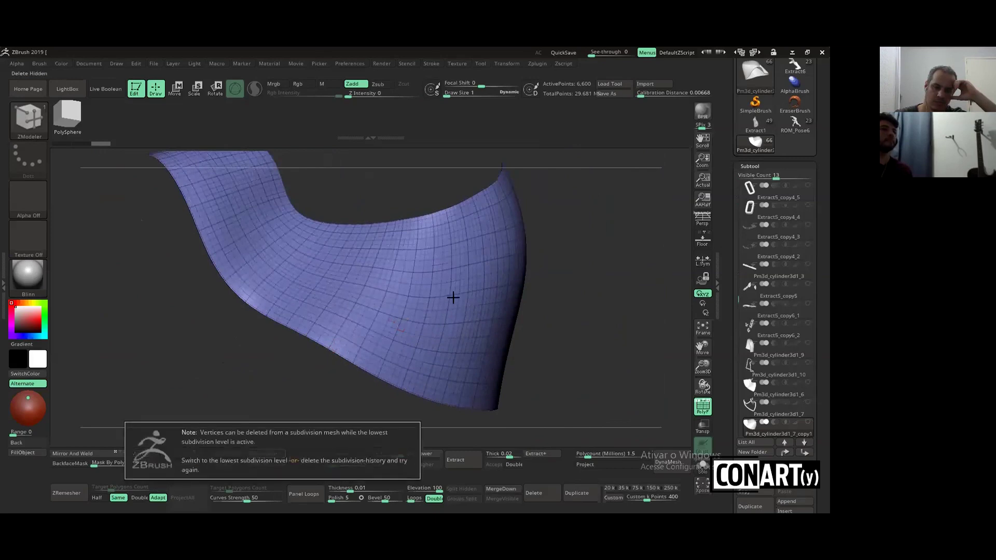
{"action": "left_click", "coordinate": [402, 437]}
{"action": "left_click", "coordinate": [424, 454]}
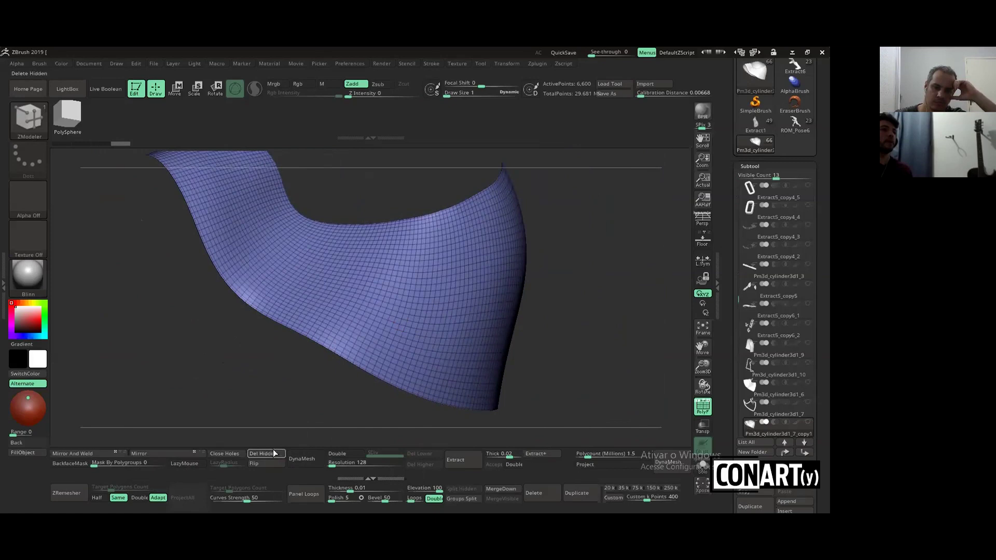
{"action": "left_click", "coordinate": [273, 454]}
{"action": "mouse_move", "coordinate": [398, 291]}
{"action": "left_mouse_down"}
{"action": "mouse_move", "coordinate": [368, 301]}
{"action": "mouse_move", "coordinate": [382, 222]}
{"action": "mouse_move", "coordinate": [358, 355]}
{"action": "left_mouse_up"}
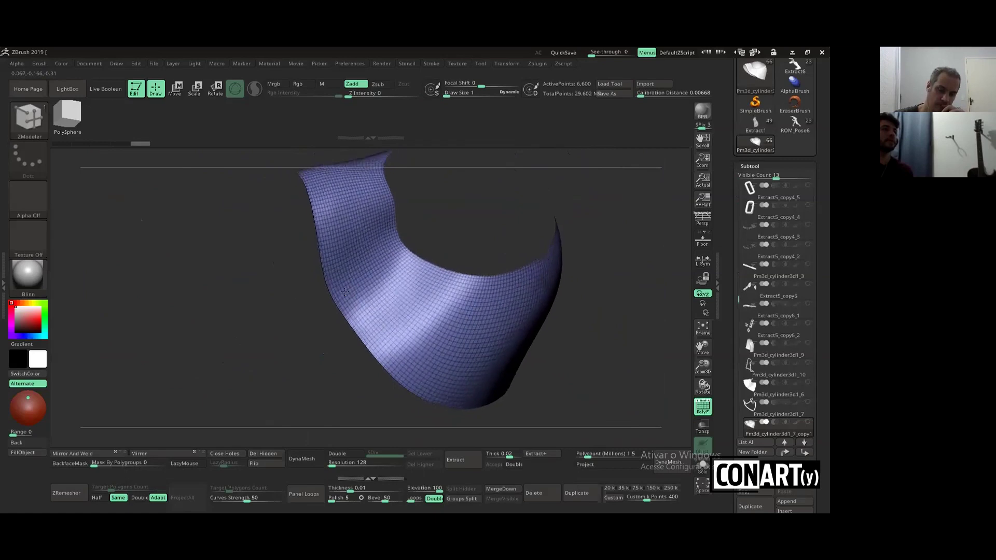
Select the CurveStrapSnap brush with draw size 30
{"action": "left_click", "coordinate": [36, 126]}
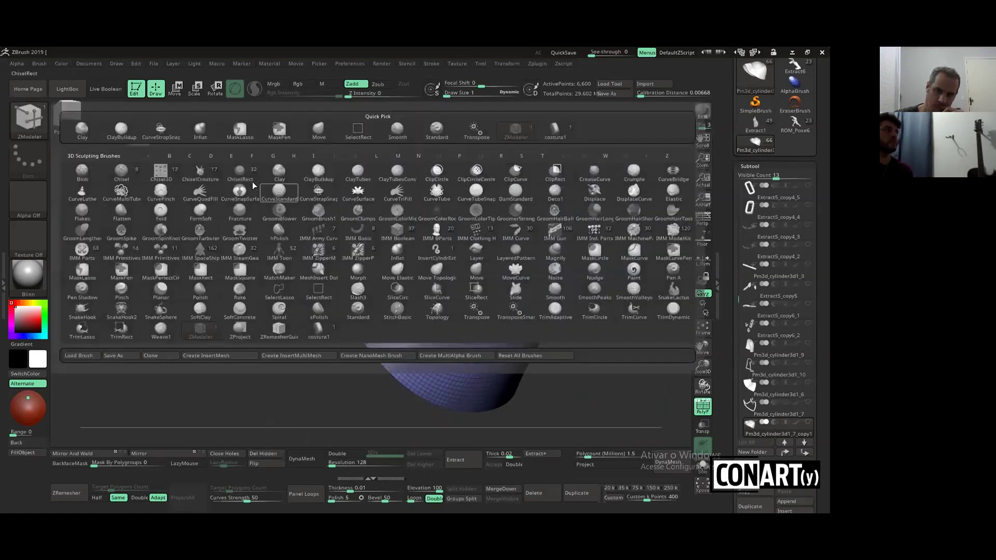
{"action": "left_click", "coordinate": [336, 204]}
{"action": "key", "text": "space"}
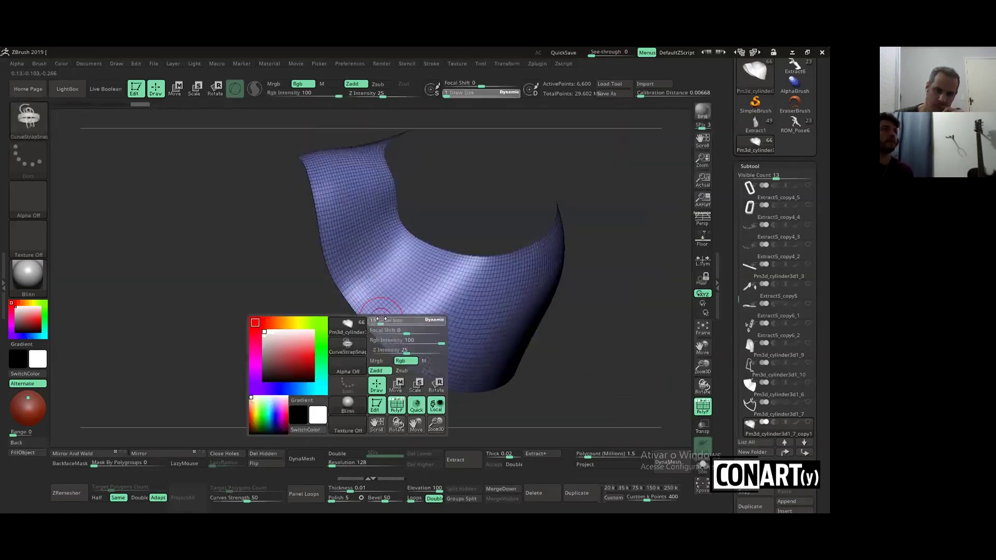
{"action": "key", "text": "space"}
{"action": "left_click_drag", "start_coordinate": [389, 351], "coordinate": [403, 353]}
Check the clay reference render in the browser, then return to ZBrush
{"action": "key", "text": "alt+Tab"}
{"action": "key", "text": "alt+Tab"}
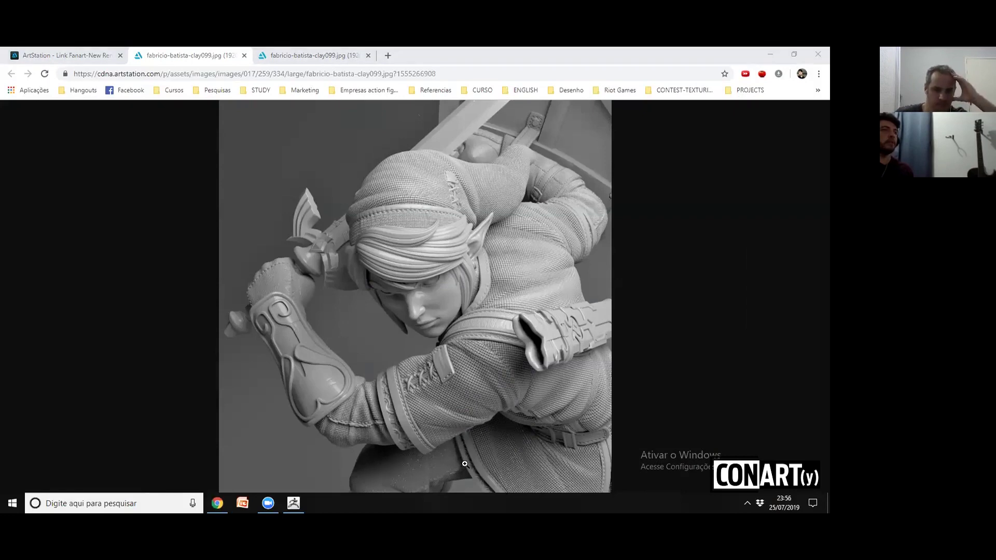
{"action": "key", "text": "alt+Tab"}
{"action": "key", "text": "alt+Tab"}
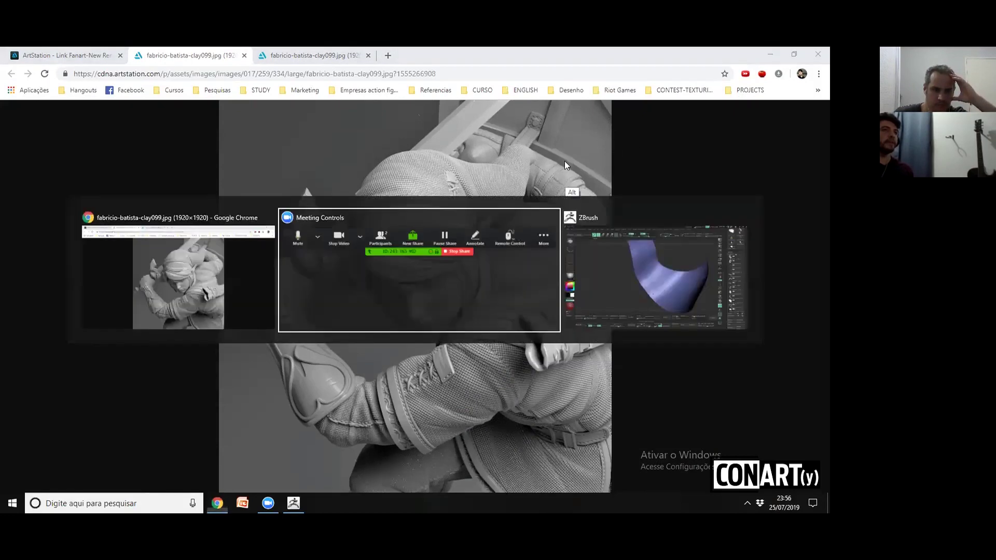
{"action": "key", "text": "alt+Tab"}
{"action": "left_click_drag", "start_coordinate": [413, 325], "coordinate": [50, 120]}
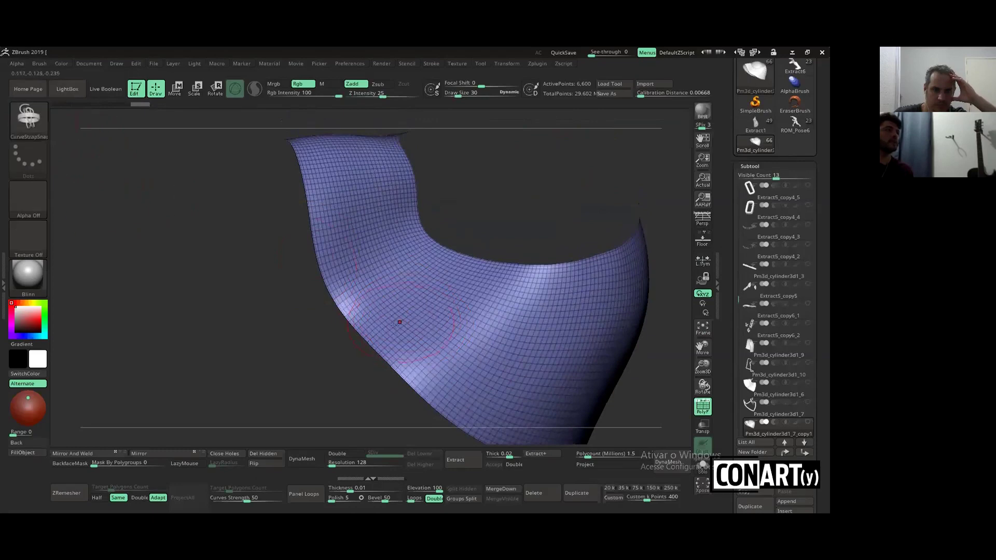
Draw a size-12 CurveStrapSnap strap along the strip's curved edge and compare it with the reference
{"action": "mouse_move", "coordinate": [364, 344]}
{"action": "left_mouse_down", "text": "alt"}
{"action": "mouse_move", "coordinate": [394, 344]}
{"action": "mouse_move", "coordinate": [375, 358]}
{"action": "left_mouse_up", "text": "alt"}
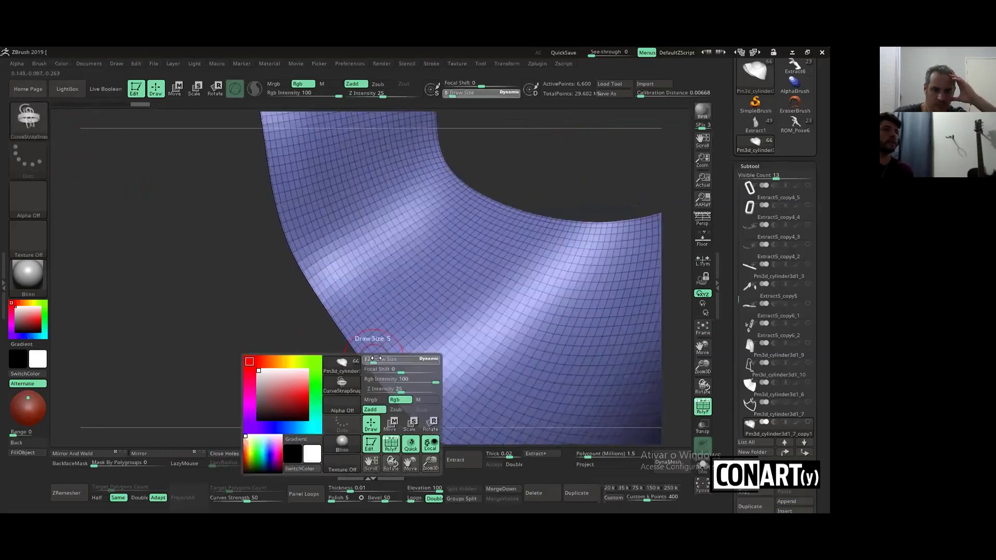
{"action": "key", "text": "space"}
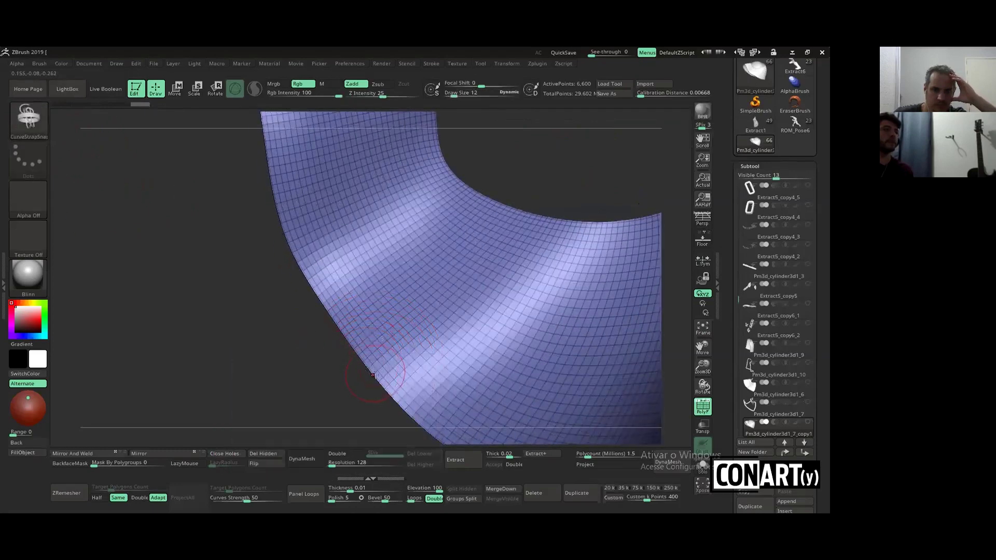
{"action": "left_click_drag", "start_coordinate": [360, 359], "coordinate": [407, 341]}
{"action": "key", "text": "f"}
{"action": "mouse_move", "coordinate": [415, 290]}
{"action": "left_mouse_down"}
{"action": "mouse_move", "coordinate": [452, 260]}
{"action": "mouse_move", "coordinate": [507, 280]}
{"action": "mouse_move", "coordinate": [406, 353]}
{"action": "mouse_move", "coordinate": [548, 248]}
{"action": "mouse_move", "coordinate": [436, 249]}
{"action": "left_mouse_up"}
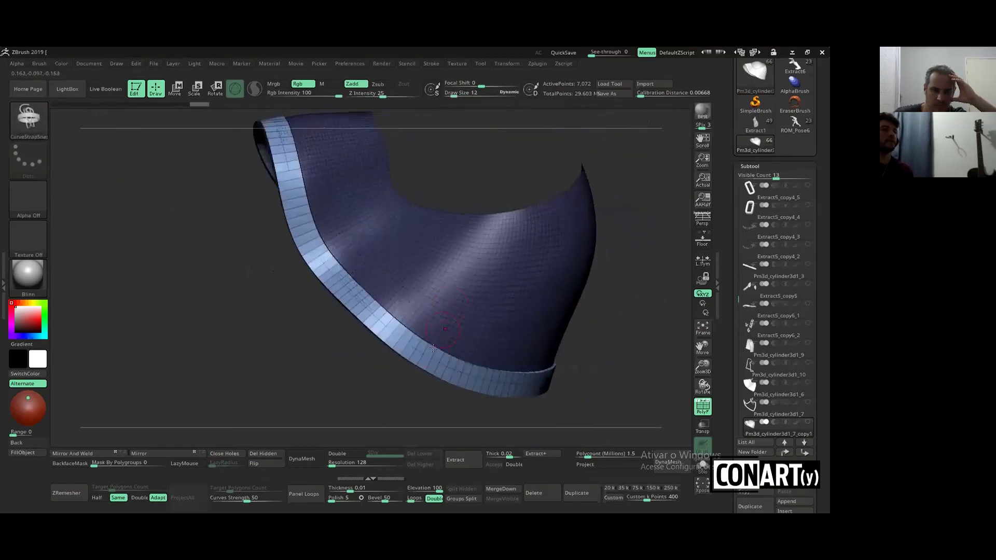
{"action": "left_click_drag", "start_coordinate": [382, 266], "coordinate": [385, 294]}
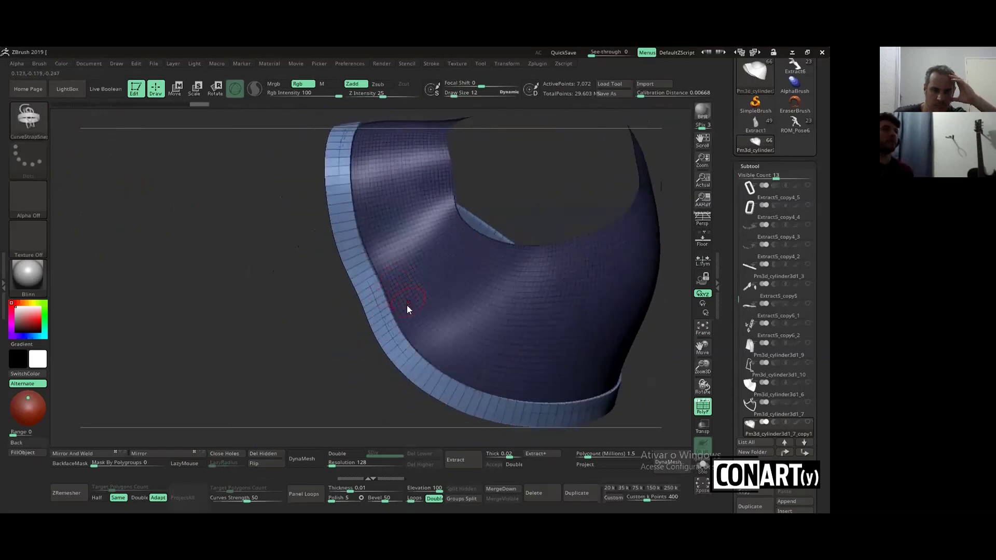
{"action": "key", "text": "alt+Tab"}
{"action": "key", "text": "alt+Tab"}
{"action": "scroll", "coordinate": [815, 135], "scroll_direction": "down", "scroll_amount": 1}
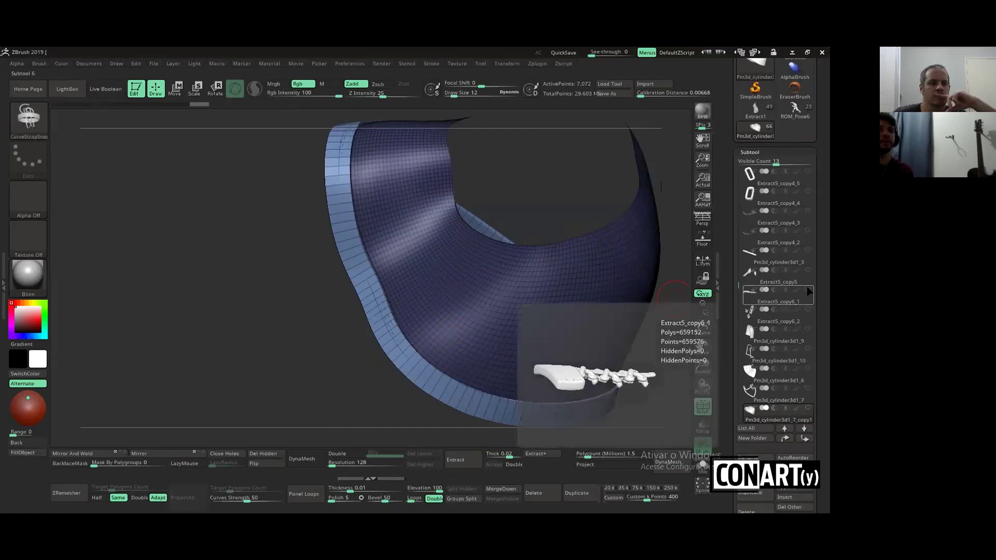
{"action": "key", "text": "shift"}
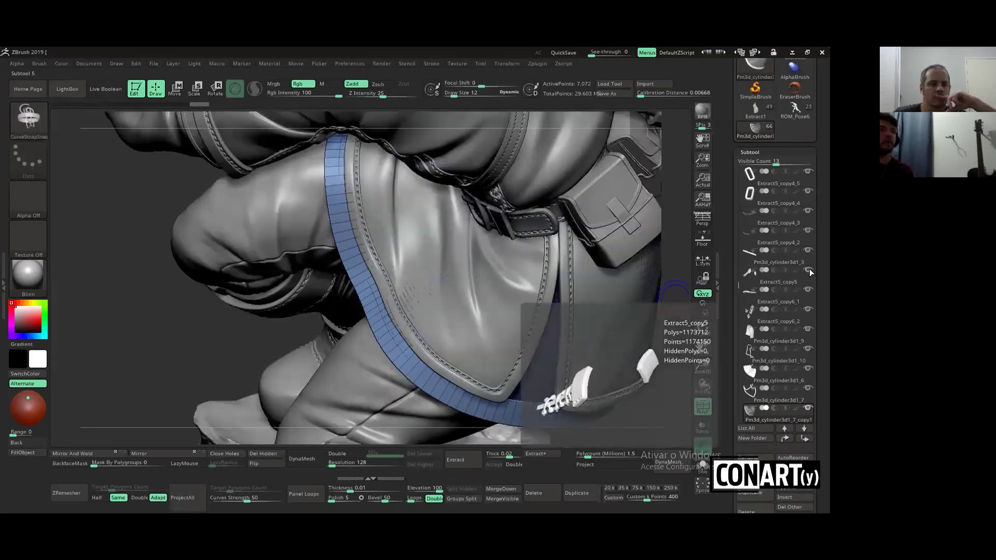
{"action": "mouse_move", "coordinate": [540, 251]}
{"action": "right_mouse_down", "text": "ctrl"}
{"action": "mouse_move", "coordinate": [576, 285]}
{"action": "mouse_move", "coordinate": [579, 214]}
{"action": "right_mouse_up", "text": "ctrl"}
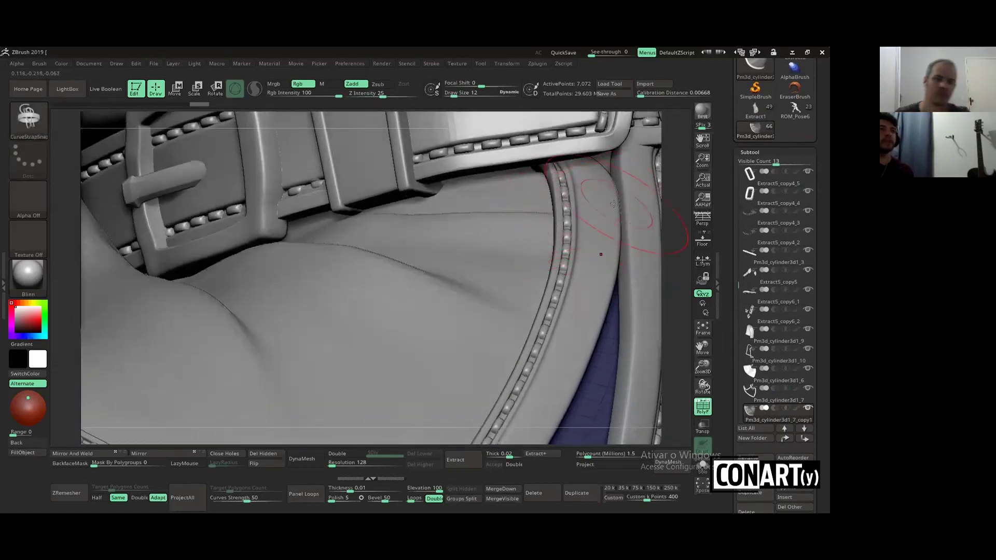
{"action": "mouse_move", "coordinate": [584, 217]}
{"action": "right_mouse_down"}
{"action": "mouse_move", "coordinate": [541, 300]}
{"action": "mouse_move", "coordinate": [578, 244]}
{"action": "right_mouse_up"}
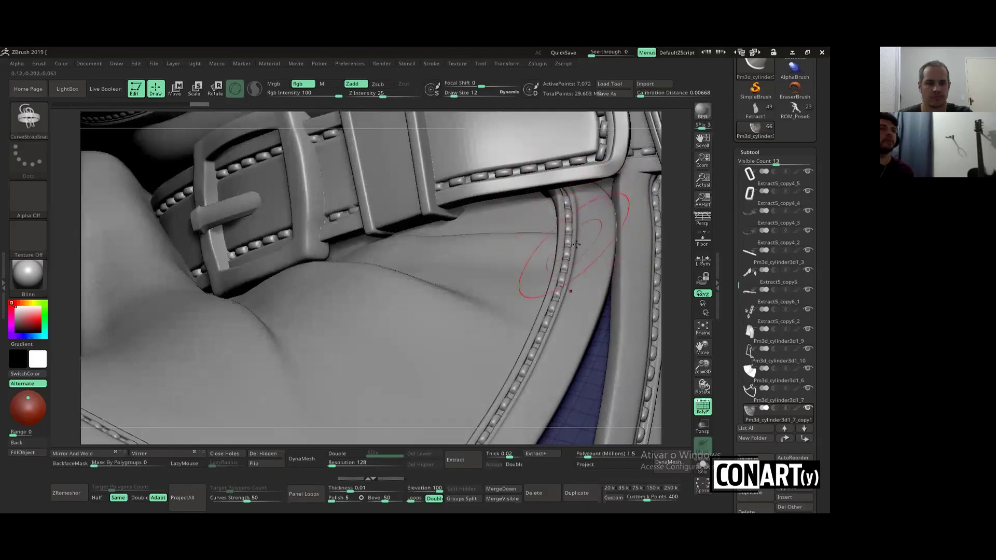
{"action": "right_click_drag", "start_coordinate": [570, 244], "coordinate": [562, 214]}
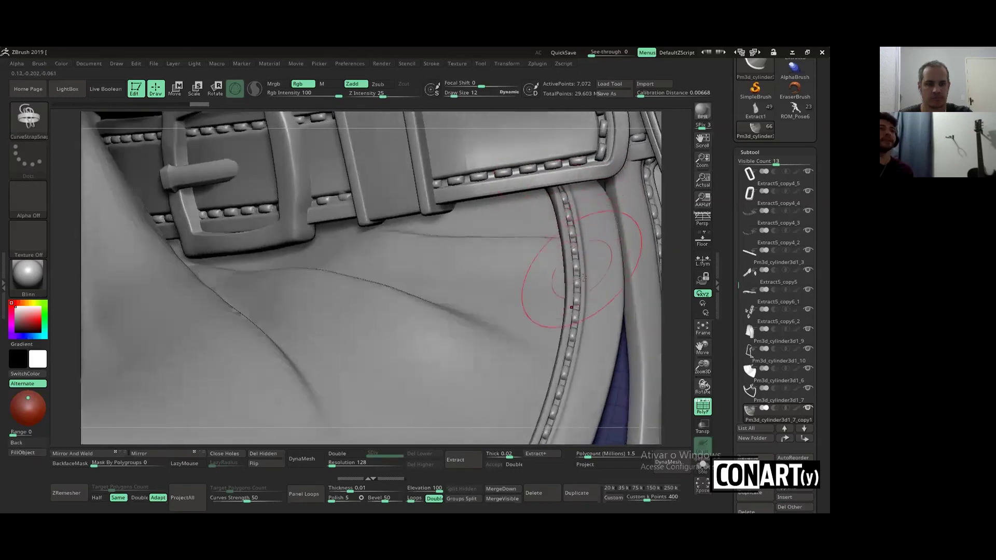
{"action": "right_click_drag", "start_coordinate": [578, 284], "coordinate": [595, 225]}
{"action": "mouse_move", "coordinate": [559, 284]}
{"action": "right_mouse_down"}
{"action": "mouse_move", "coordinate": [527, 260]}
{"action": "mouse_move", "coordinate": [545, 278]}
{"action": "mouse_move", "coordinate": [520, 279]}
{"action": "mouse_move", "coordinate": [538, 253]}
{"action": "right_mouse_up"}
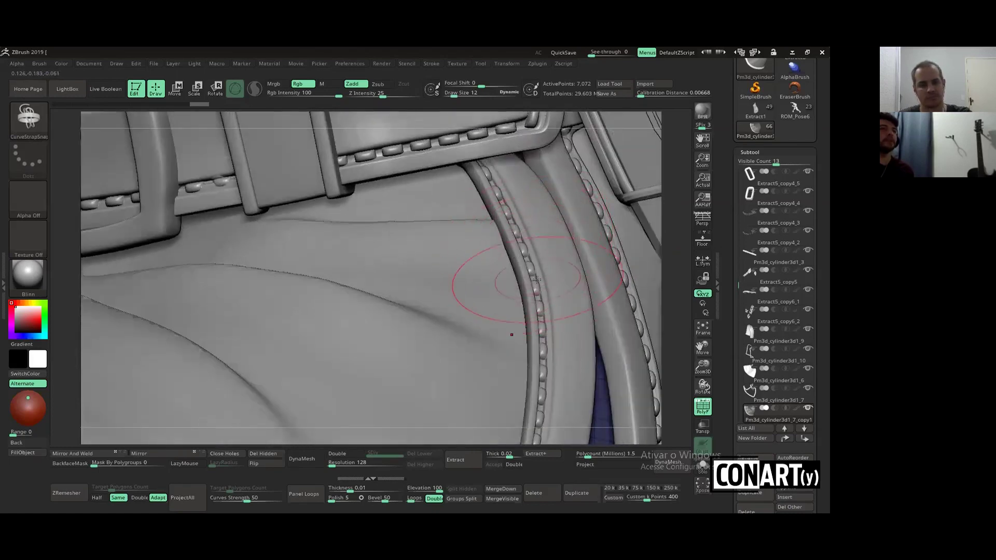
{"action": "mouse_move", "coordinate": [535, 244]}
{"action": "right_mouse_down"}
{"action": "mouse_move", "coordinate": [567, 260]}
{"action": "mouse_move", "coordinate": [514, 259]}
{"action": "right_mouse_up"}
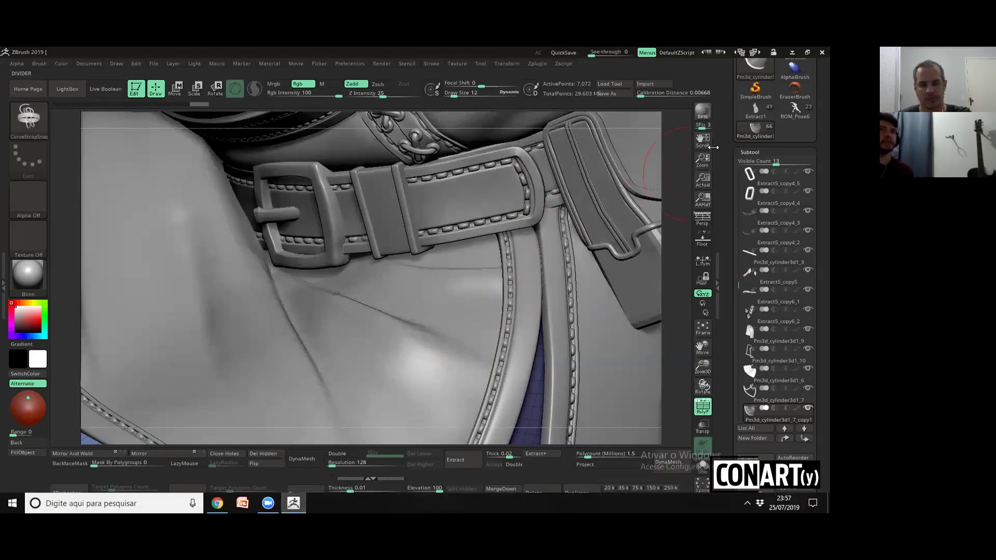
Solo the strap and insert an edge loop across it with ZModeler Edge Insert
{"action": "mouse_move", "coordinate": [778, 419]}
{"action": "left_click", "coordinate": [809, 410], "text": "shift"}
{"action": "mouse_move", "coordinate": [501, 334]}
{"action": "left_mouse_down"}
{"action": "mouse_move", "coordinate": [334, 314]}
{"action": "mouse_move", "coordinate": [325, 323]}
{"action": "mouse_move", "coordinate": [372, 353]}
{"action": "left_mouse_up"}
{"action": "key", "text": "b"}
{"action": "key", "text": "z"}
{"action": "key", "text": "m"}
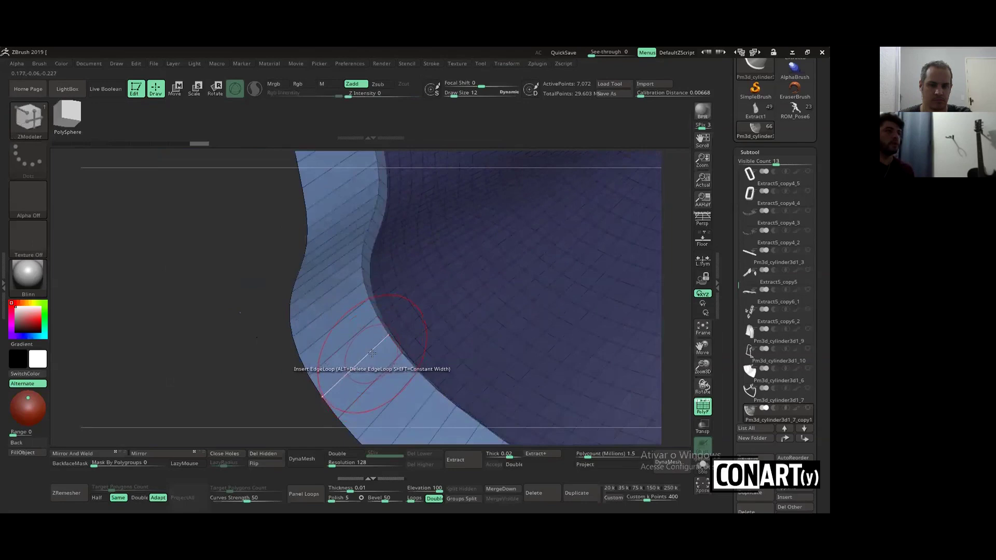
{"action": "key", "text": "space"}
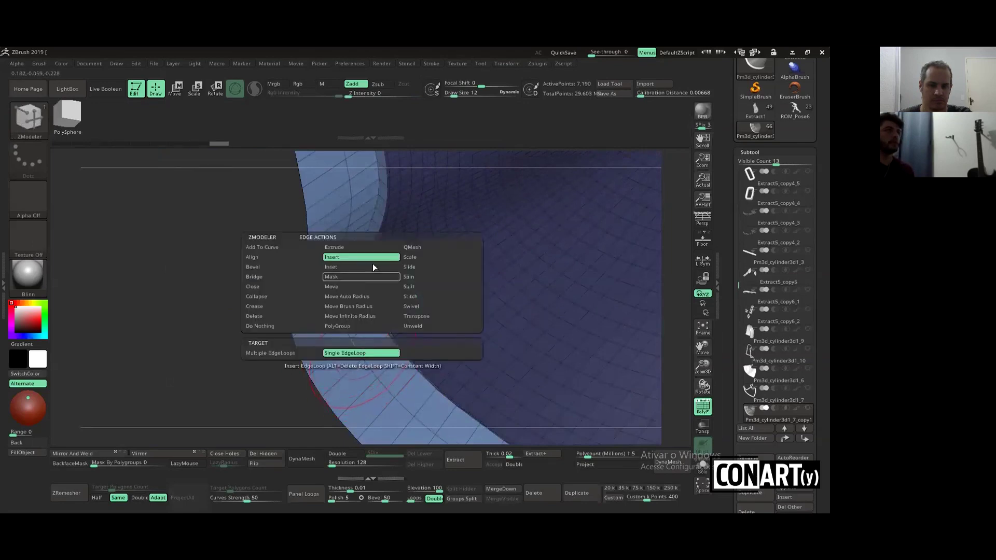
{"action": "left_click", "coordinate": [359, 258]}
{"action": "left_click", "coordinate": [379, 351]}
{"action": "mouse_move", "coordinate": [399, 362]}
{"action": "left_mouse_down"}
{"action": "mouse_move", "coordinate": [368, 358]}
{"action": "mouse_move", "coordinate": [413, 346]}
{"action": "mouse_move", "coordinate": [420, 319]}
{"action": "left_mouse_up"}
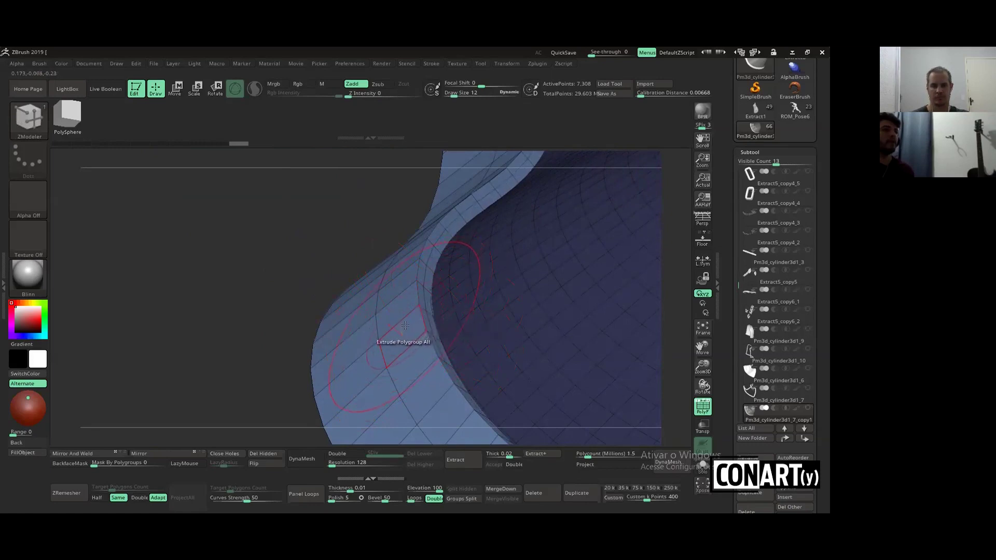
{"action": "left_click_drag", "start_coordinate": [410, 328], "coordinate": [402, 347]}
Give a loop along the strap its own polygroup using PolyGroup with Polyloop target
{"action": "key", "text": "space"}
{"action": "mouse_move", "coordinate": [380, 335]}
{"action": "left_mouse_down"}
{"action": "mouse_move", "coordinate": [413, 311]}
{"action": "mouse_move", "coordinate": [402, 226]}
{"action": "left_mouse_up"}
{"action": "right_click_drag", "start_coordinate": [367, 230], "coordinate": [389, 258]}
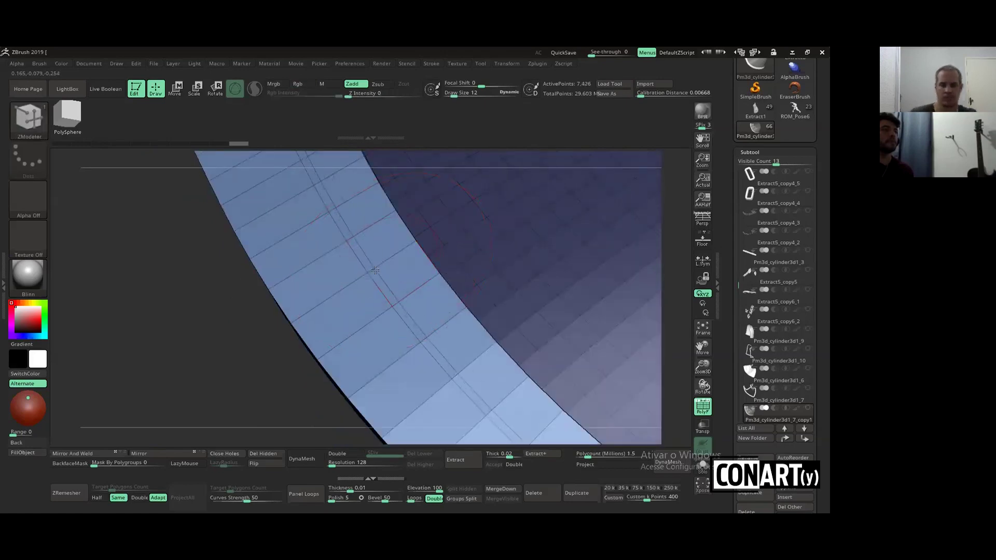
{"action": "key", "text": "space"}
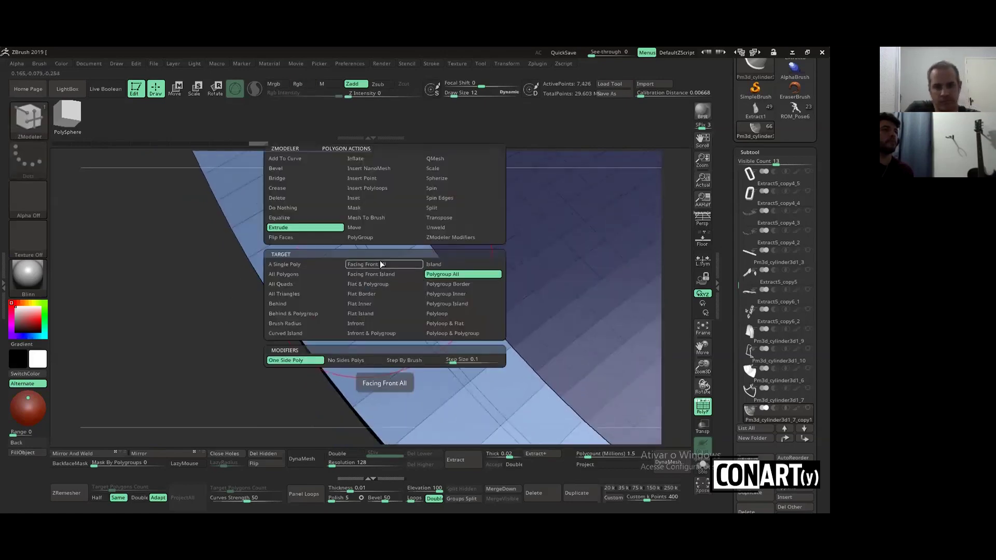
{"action": "left_click", "coordinate": [376, 236]}
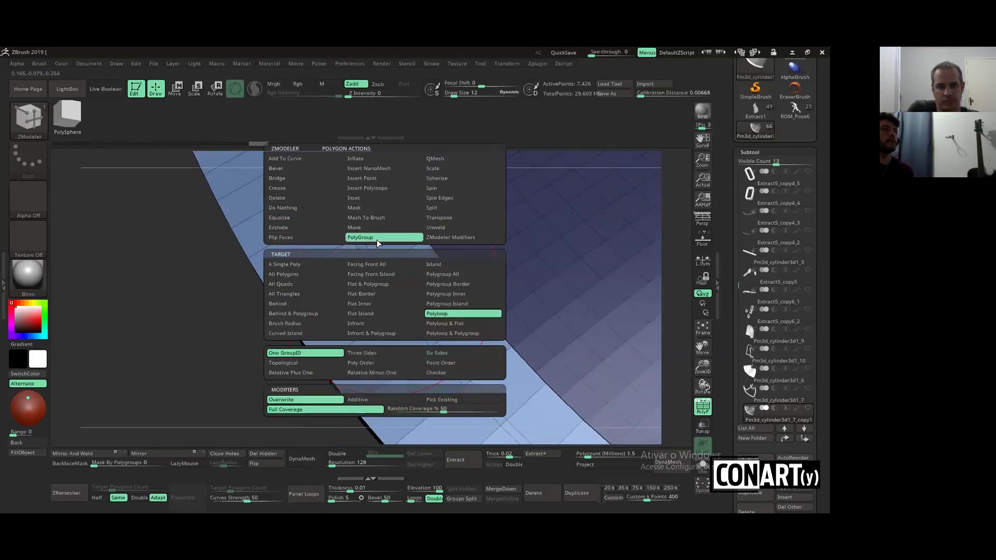
{"action": "left_click", "coordinate": [450, 313]}
{"action": "right_click_drag", "start_coordinate": [421, 323], "coordinate": [482, 194]}
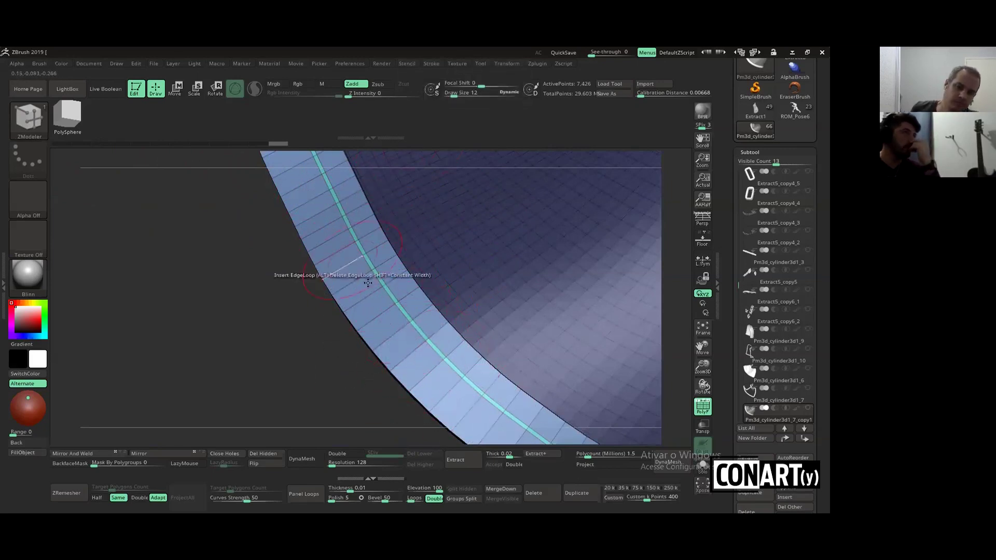
Lay costura1 stitch beads along the cyan polygroup loop and check the Stroke > Curve settings
{"action": "left_click", "coordinate": [29, 117]}
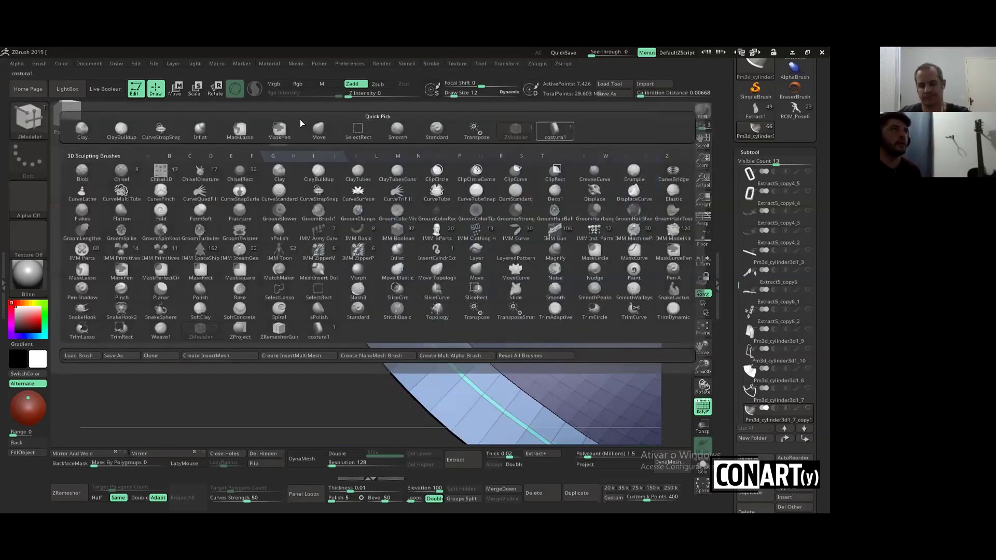
{"action": "left_click", "coordinate": [554, 130]}
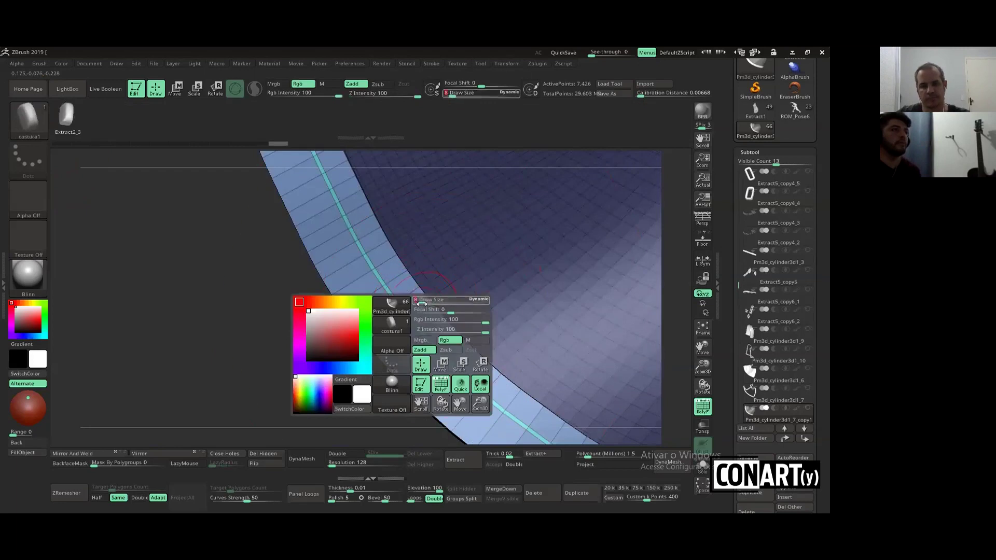
{"action": "left_click_drag", "start_coordinate": [457, 363], "coordinate": [435, 358]}
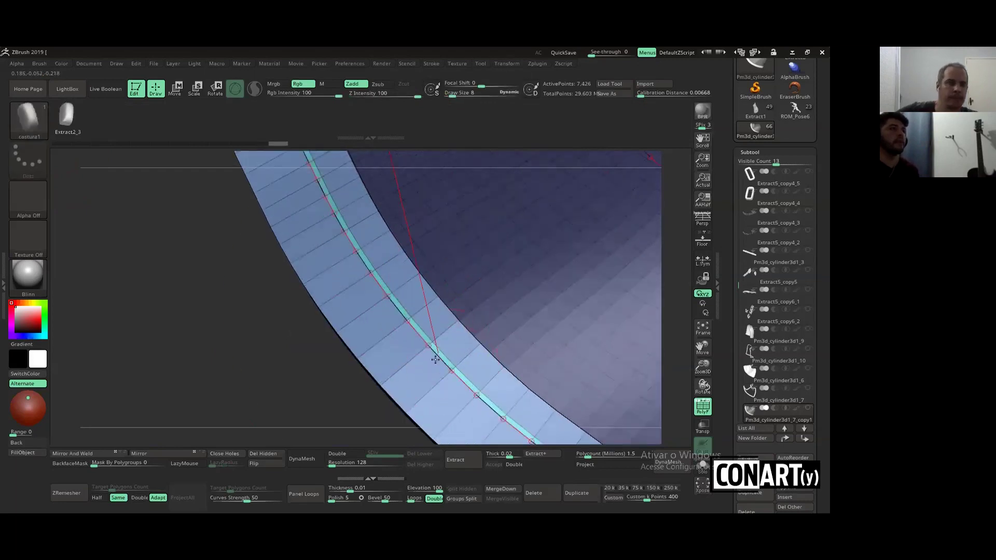
{"action": "left_click", "coordinate": [435, 359]}
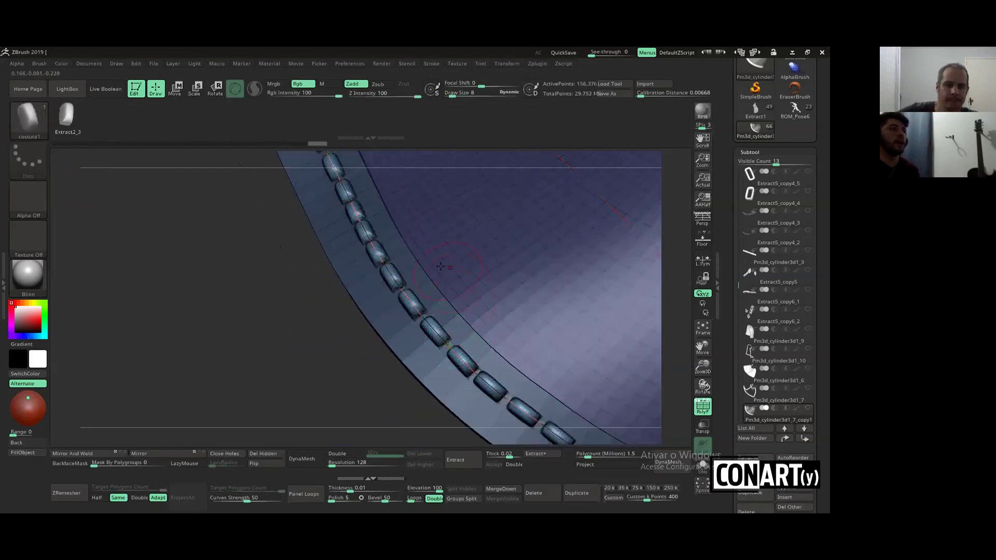
{"action": "right_click_drag", "start_coordinate": [441, 266], "coordinate": [489, 223]}
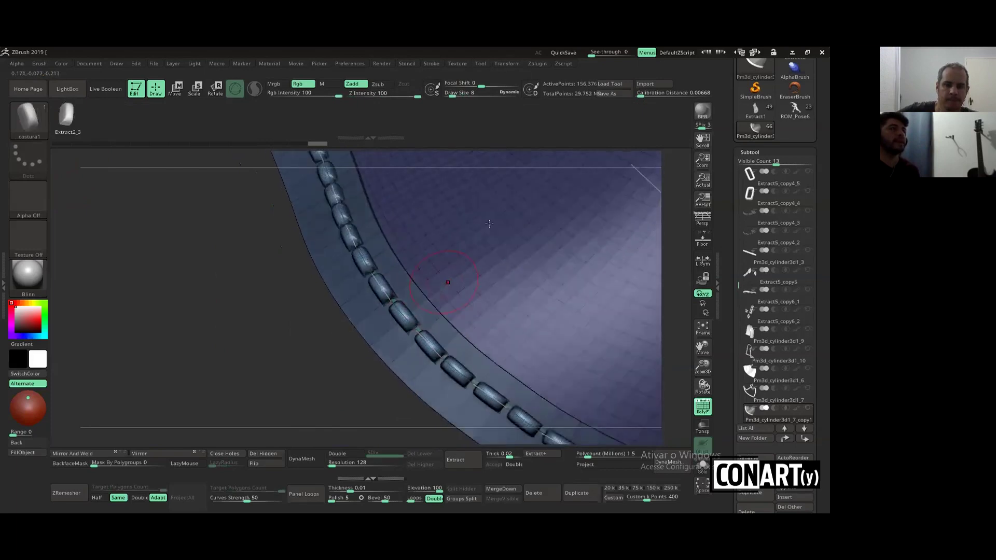
{"action": "left_click", "coordinate": [434, 63]}
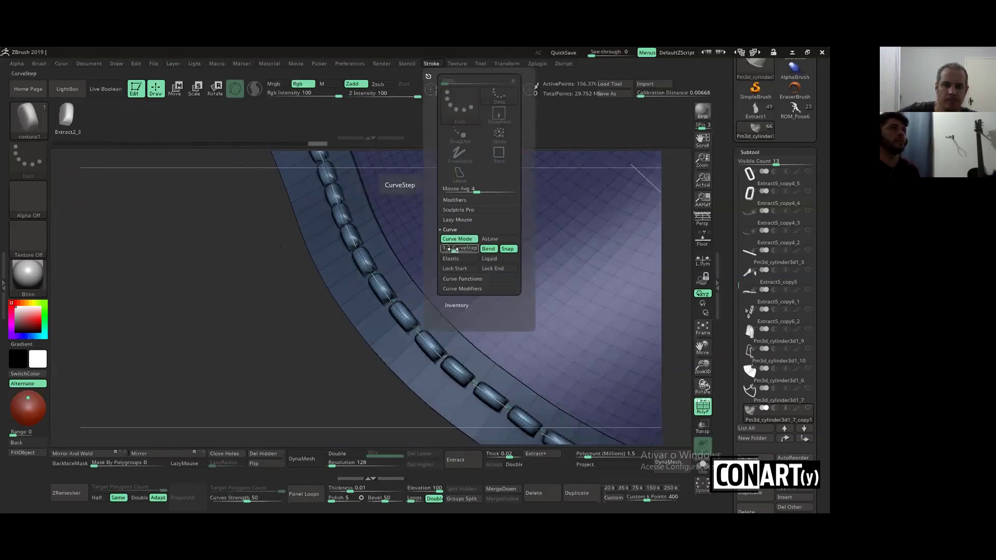
Pin the Tool palette open and hide the strap and stitches, leaving the coat surface
{"action": "left_click", "coordinate": [480, 64]}
{"action": "left_click", "coordinate": [478, 76]}
{"action": "mouse_move", "coordinate": [291, 311]}
{"action": "left_mouse_down"}
{"action": "mouse_move", "coordinate": [438, 315]}
{"action": "mouse_move", "coordinate": [411, 344]}
{"action": "mouse_move", "coordinate": [430, 303]}
{"action": "mouse_move", "coordinate": [358, 306]}
{"action": "mouse_move", "coordinate": [405, 324]}
{"action": "left_mouse_up"}
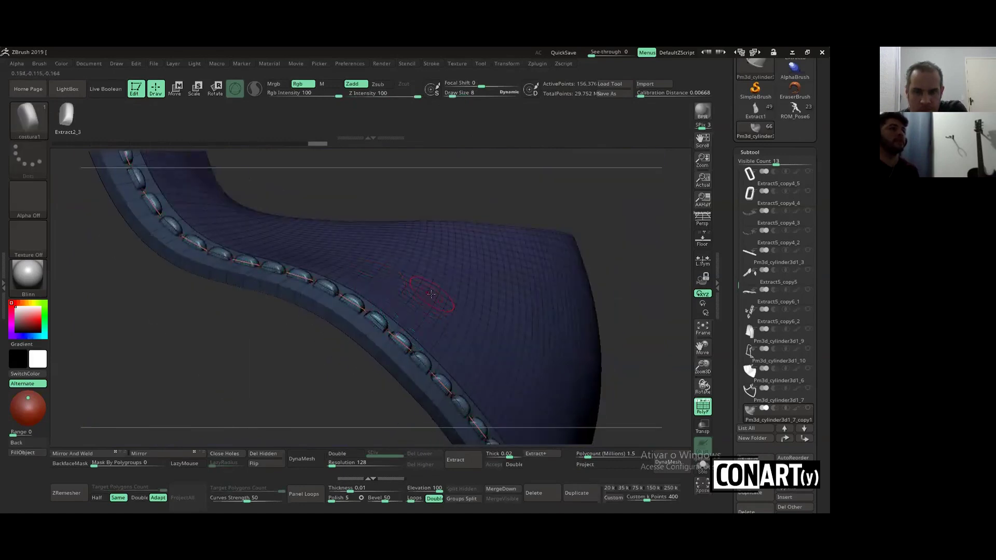
{"action": "mouse_move", "coordinate": [410, 338]}
{"action": "left_mouse_down"}
{"action": "mouse_move", "coordinate": [407, 322]}
{"action": "mouse_move", "coordinate": [387, 327]}
{"action": "left_mouse_up"}
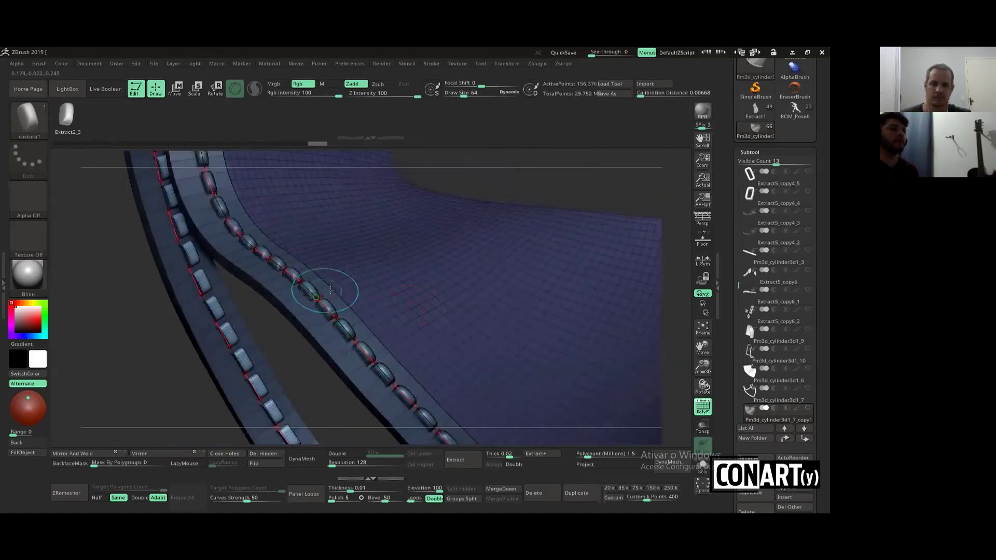
{"action": "left_click_drag", "start_coordinate": [425, 297], "coordinate": [453, 303]}
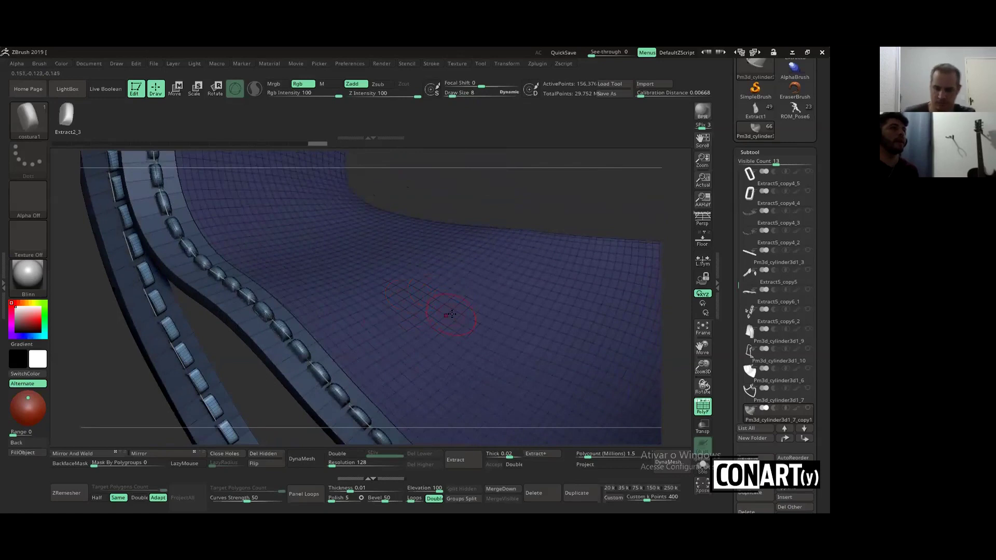
{"action": "left_click", "coordinate": [453, 309], "text": "ctrl+shift"}
{"action": "mouse_move", "coordinate": [321, 389]}
{"action": "left_mouse_down"}
{"action": "mouse_move", "coordinate": [371, 362]}
{"action": "mouse_move", "coordinate": [300, 315]}
{"action": "mouse_move", "coordinate": [334, 285]}
{"action": "left_mouse_up"}
{"action": "left_click", "coordinate": [372, 362], "text": "ctrl+shift"}
{"action": "left_click", "coordinate": [300, 316], "text": "ctrl+shift"}
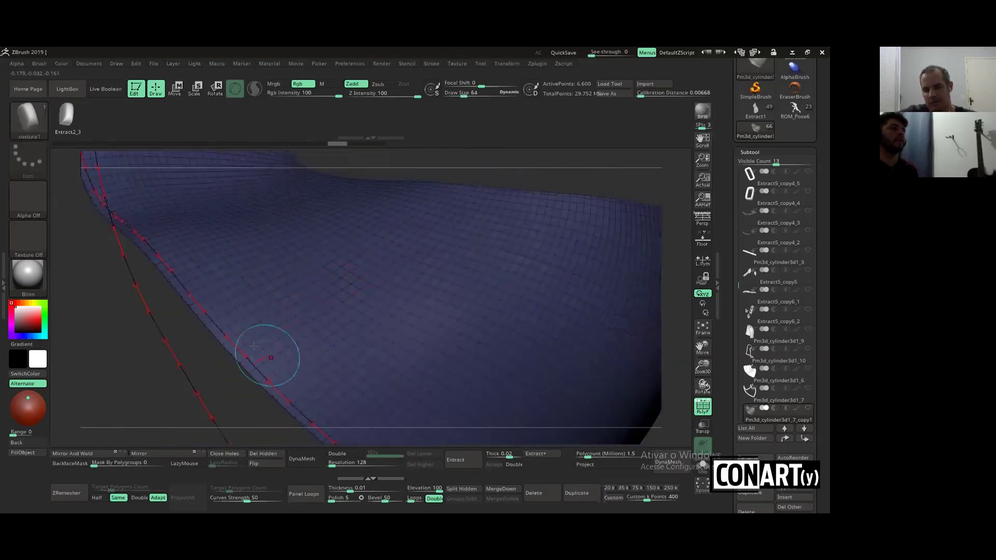
Orbit along the stitched seam and enlarge the brush to size 64
{"action": "left_click_drag", "start_coordinate": [262, 352], "coordinate": [384, 403]}
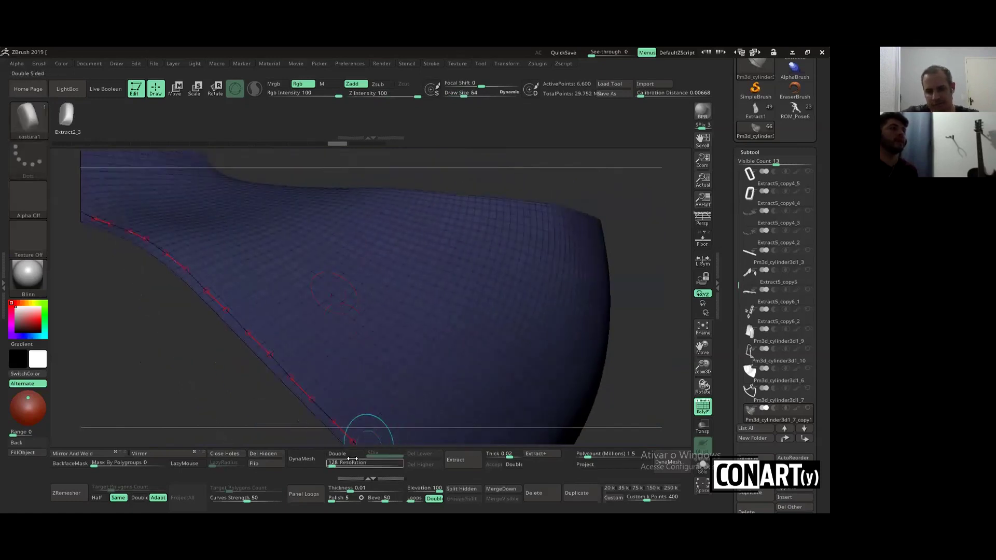
{"action": "mouse_move", "coordinate": [318, 316]}
{"action": "left_mouse_down"}
{"action": "mouse_move", "coordinate": [349, 321]}
{"action": "mouse_move", "coordinate": [367, 256]}
{"action": "mouse_move", "coordinate": [256, 345]}
{"action": "mouse_move", "coordinate": [368, 280]}
{"action": "left_mouse_up"}
{"action": "key", "text": "space"}
{"action": "key", "text": "space"}
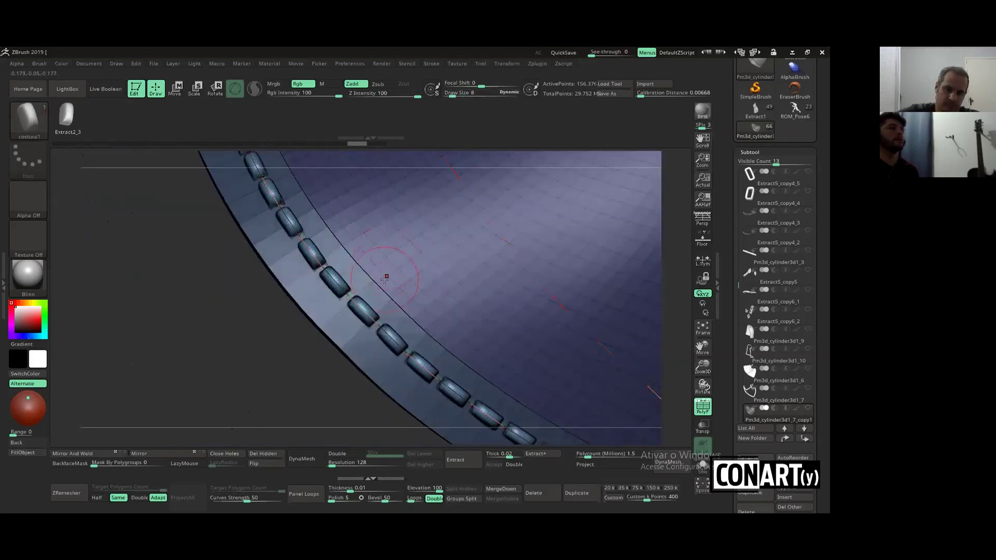
{"action": "right_click_drag", "start_coordinate": [386, 278], "coordinate": [288, 322]}
{"action": "key", "text": "space"}
{"action": "left_click_drag", "start_coordinate": [283, 323], "coordinate": [293, 322]}
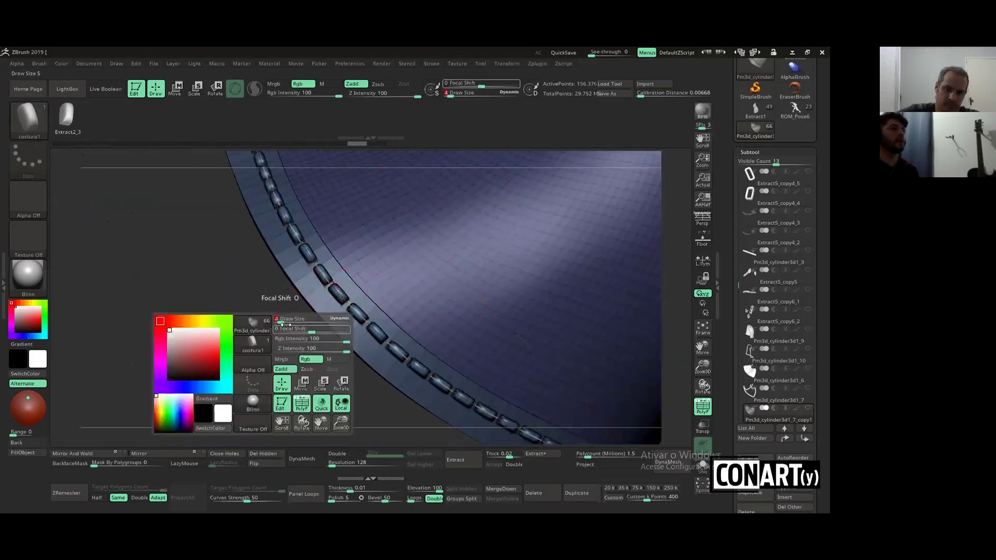
{"action": "right_click_drag", "start_coordinate": [330, 330], "coordinate": [436, 279]}
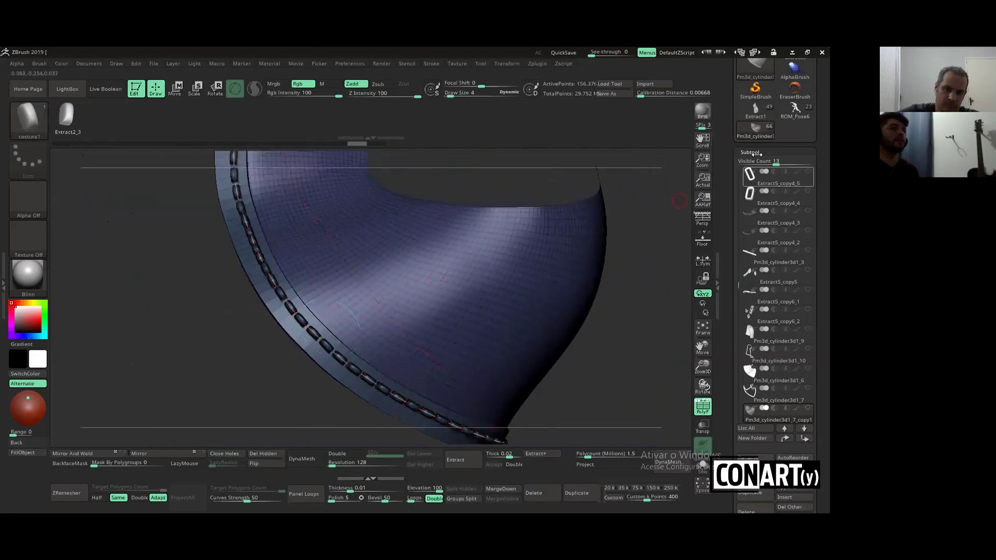
{"action": "right_click_drag", "start_coordinate": [231, 323], "coordinate": [312, 267]}
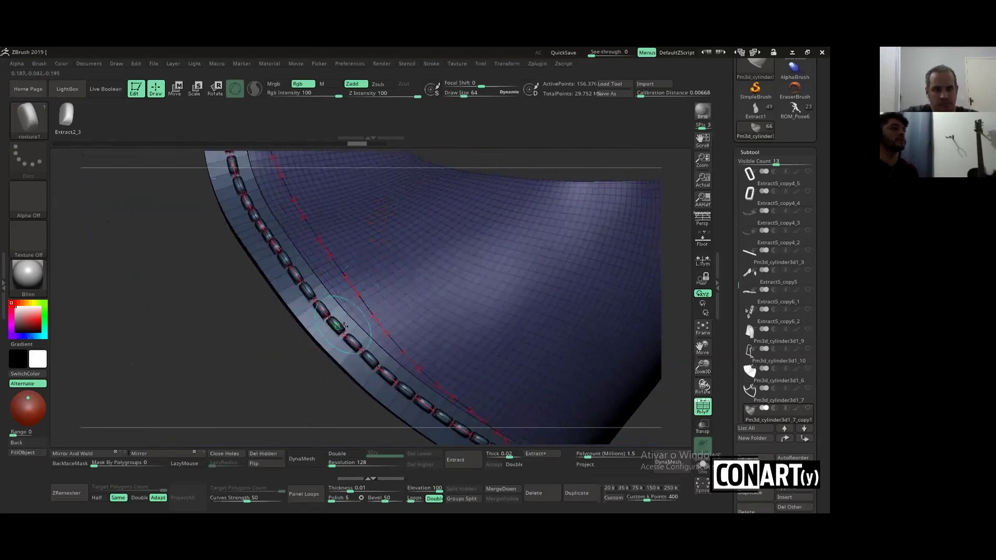
{"action": "mouse_move", "coordinate": [296, 366]}
{"action": "right_mouse_down"}
{"action": "mouse_move", "coordinate": [280, 378]}
{"action": "mouse_move", "coordinate": [325, 349]}
{"action": "mouse_move", "coordinate": [329, 291]}
{"action": "mouse_move", "coordinate": [372, 257]}
{"action": "right_mouse_up"}
{"action": "right_click_drag", "start_coordinate": [351, 296], "coordinate": [397, 294], "text": "ctrl"}
Shrink the brush to size 4 and inspect the denser bead chain along the edge curve
{"action": "key", "text": "space"}
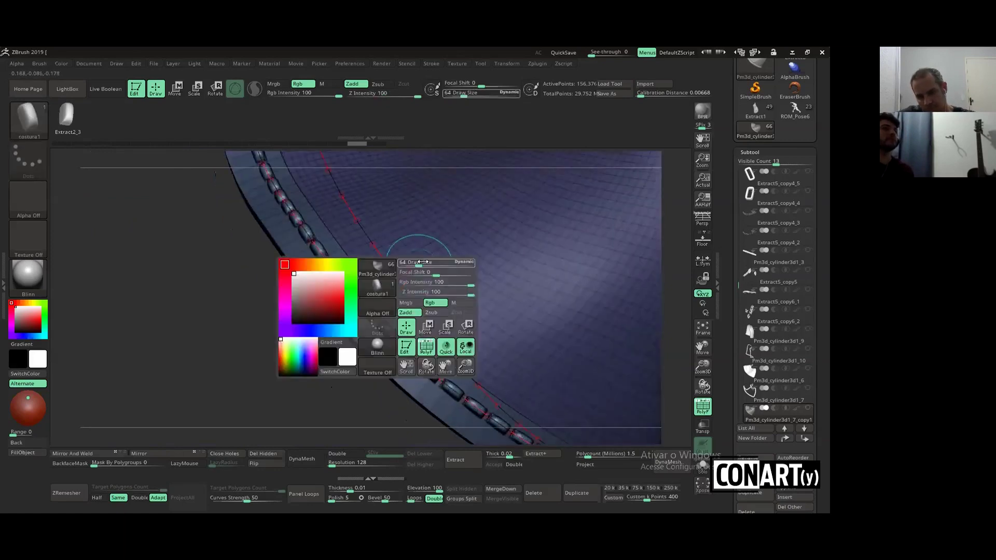
{"action": "left_click_drag", "start_coordinate": [468, 257], "coordinate": [367, 256]}
{"action": "right_click_drag", "start_coordinate": [367, 255], "coordinate": [383, 225]}
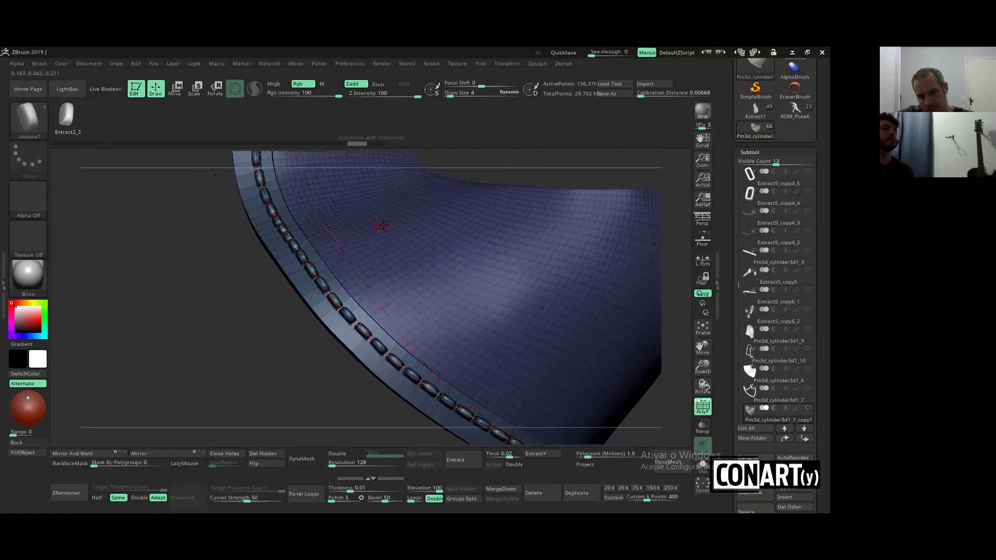
{"action": "mouse_move", "coordinate": [334, 306]}
{"action": "right_mouse_down"}
{"action": "mouse_move", "coordinate": [295, 306]}
{"action": "mouse_move", "coordinate": [325, 337]}
{"action": "right_mouse_up"}
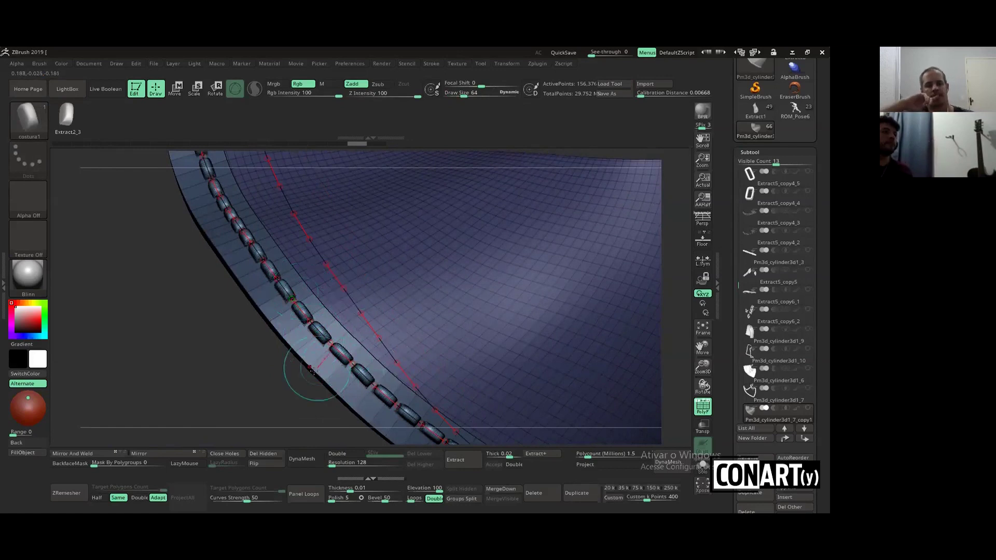
{"action": "key", "text": "f"}
{"action": "left_click_drag", "start_coordinate": [332, 409], "coordinate": [348, 386]}
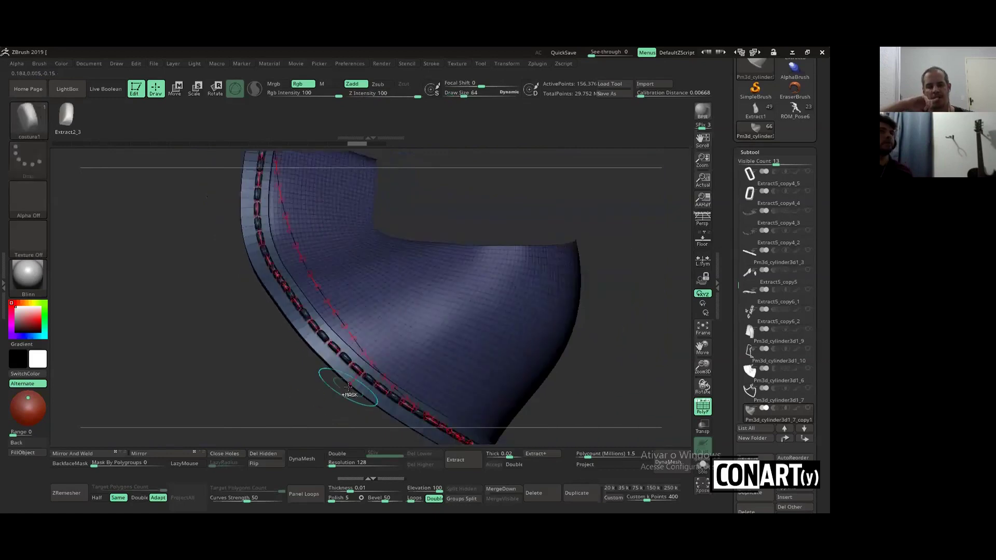
{"action": "mouse_move", "coordinate": [410, 281]}
{"action": "left_mouse_down"}
{"action": "mouse_move", "coordinate": [358, 379]}
{"action": "mouse_move", "coordinate": [330, 362]}
{"action": "left_mouse_up"}
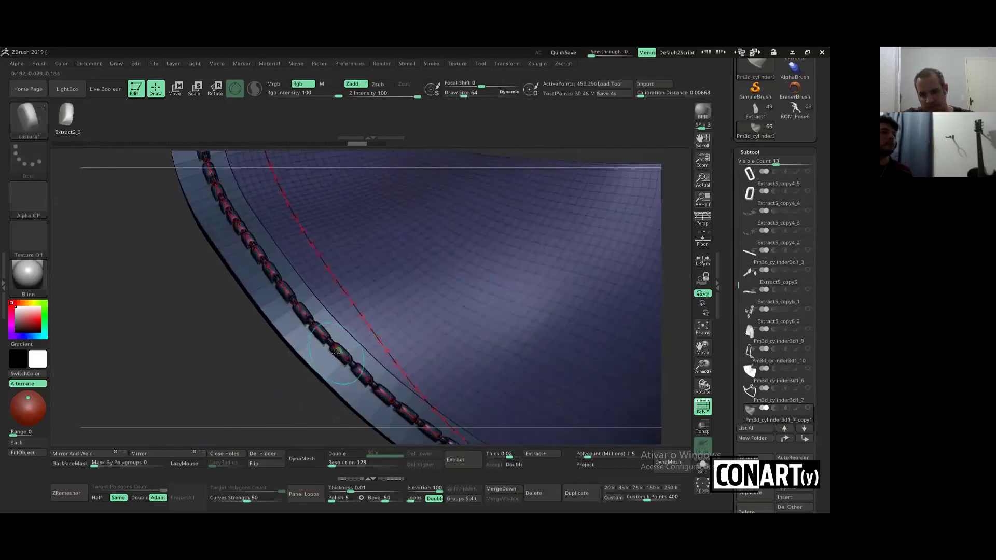
Make the narrow strap strip the active subtool and expand the Brush > Depth settings
{"action": "left_click", "coordinate": [335, 353], "text": "alt"}
{"action": "left_click", "coordinate": [338, 349], "text": "alt"}
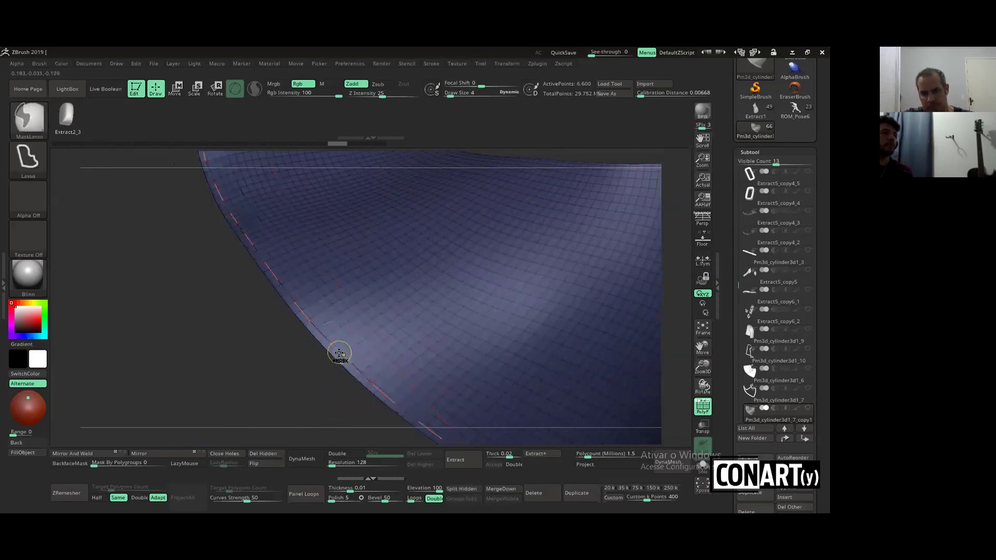
{"action": "left_click", "coordinate": [338, 350], "text": "alt"}
{"action": "key", "text": "space"}
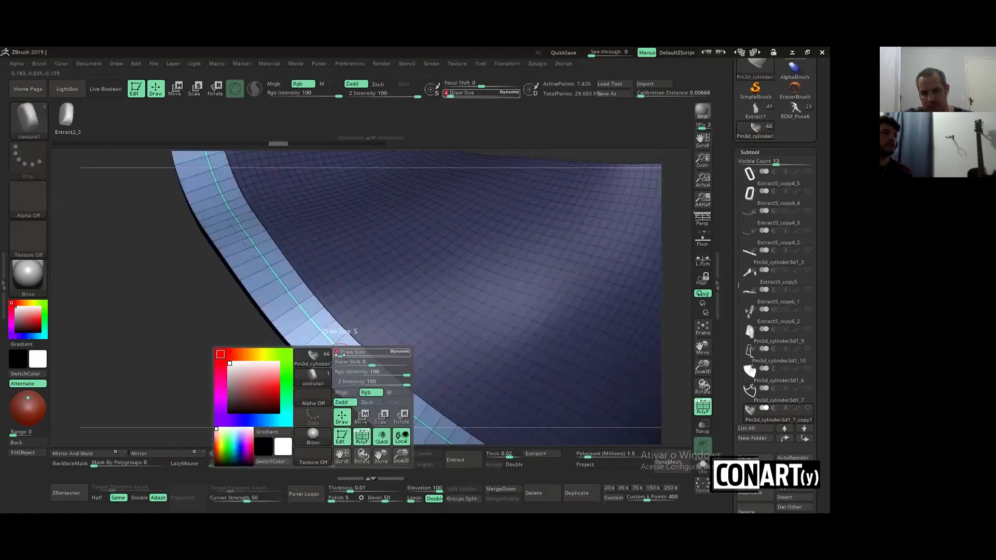
{"action": "left_click", "coordinate": [61, 63]}
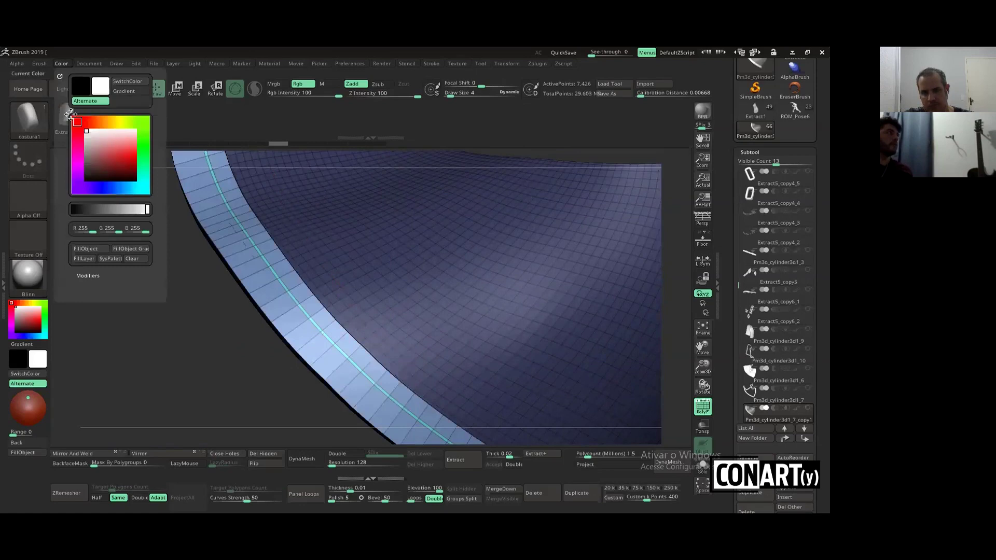
{"action": "left_click", "coordinate": [40, 63]}
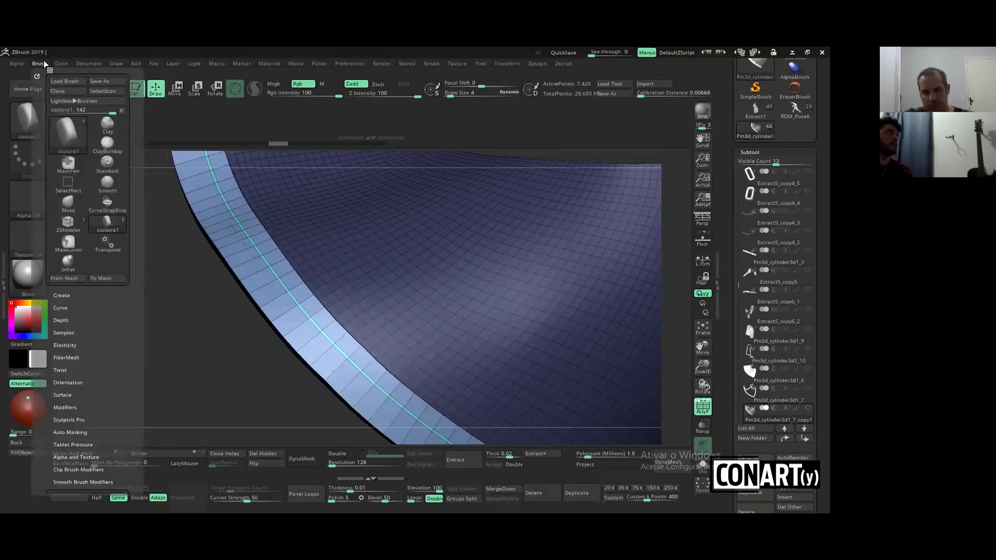
{"action": "left_click", "coordinate": [62, 320]}
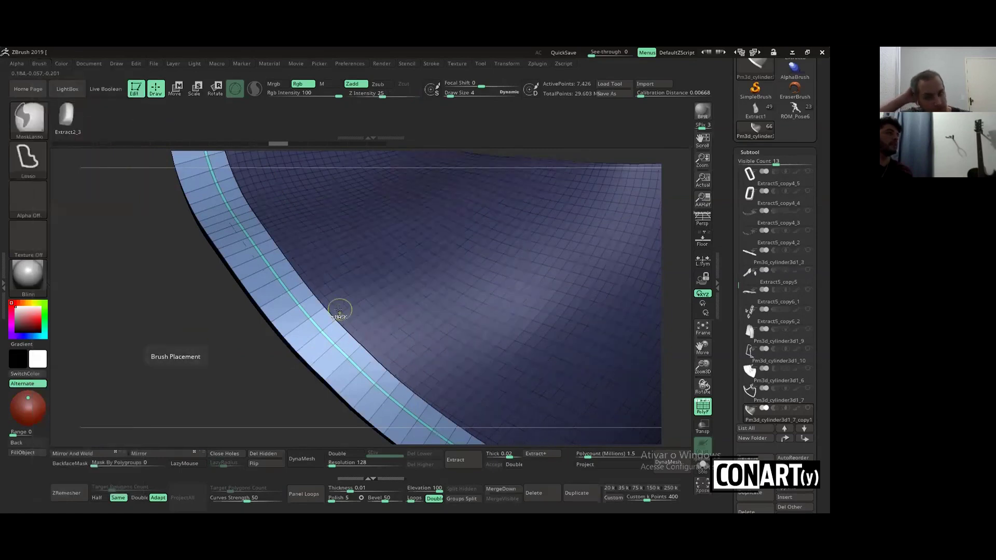
{"action": "scroll", "coordinate": [352, 382], "scroll_direction": "up", "scroll_amount": 2}
Apply stitch beads along the strap's cyan centre loop and switch to ZModeler
{"action": "left_click", "coordinate": [344, 374]}
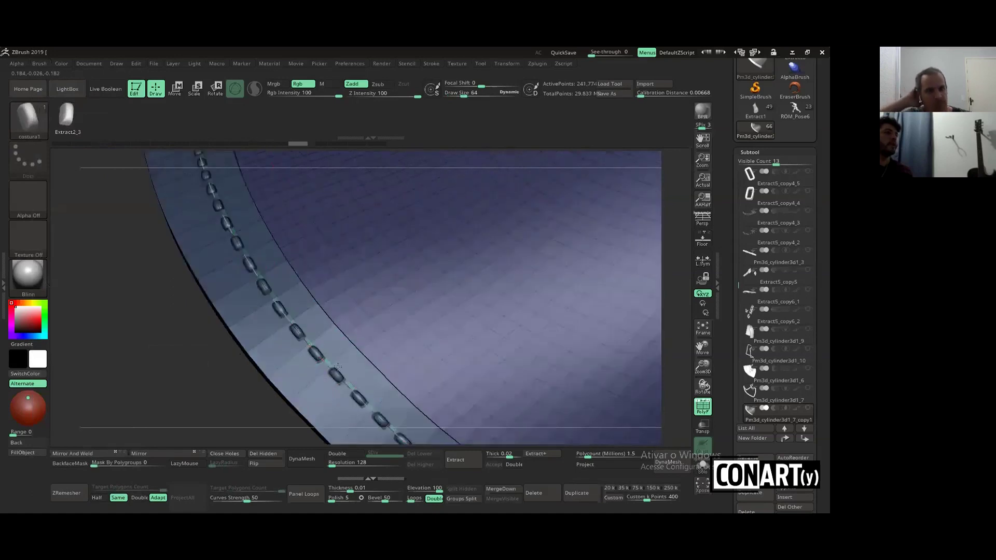
{"action": "mouse_move", "coordinate": [386, 334]}
{"action": "right_mouse_down"}
{"action": "mouse_move", "coordinate": [370, 382]}
{"action": "mouse_move", "coordinate": [278, 370]}
{"action": "mouse_move", "coordinate": [334, 322]}
{"action": "mouse_move", "coordinate": [235, 355]}
{"action": "mouse_move", "coordinate": [340, 356]}
{"action": "right_mouse_up"}
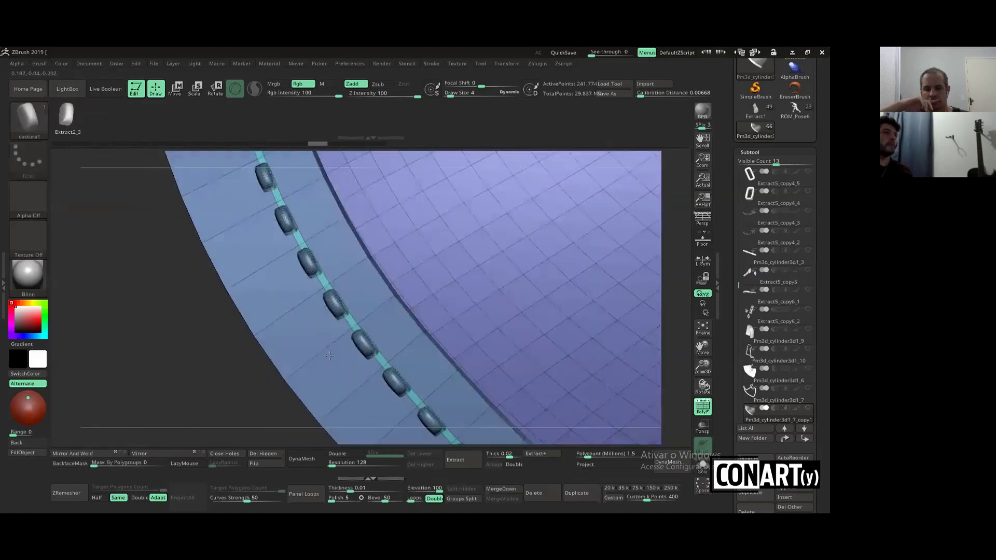
{"action": "key", "text": "b"}
{"action": "key", "text": "Escape"}
{"action": "right_click_drag", "start_coordinate": [325, 351], "coordinate": [365, 322]}
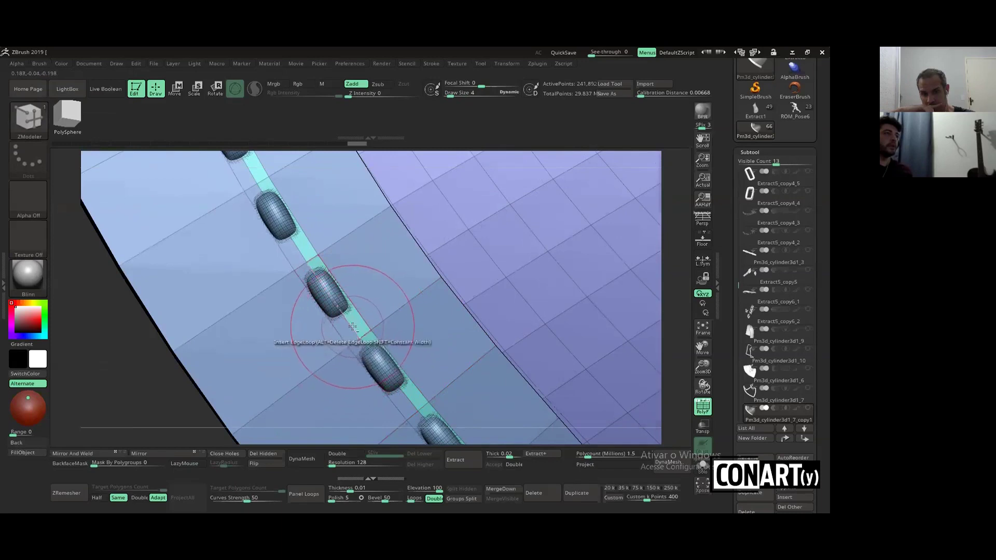
Push the green centre polygroup inward with Polygon Extrude, target Polygroup All
{"action": "key", "text": "ctrl"}
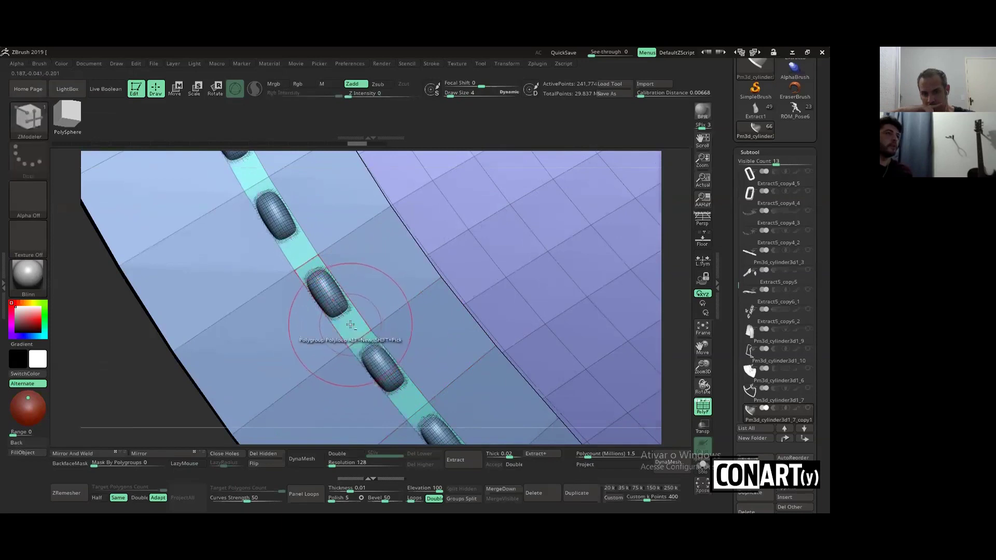
{"action": "key", "text": "space"}
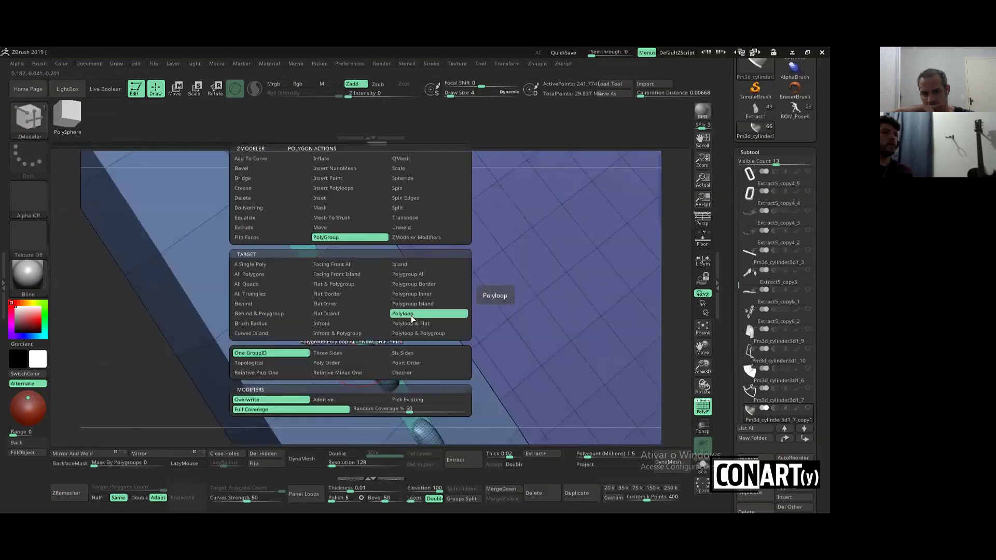
{"action": "left_click", "coordinate": [408, 274]}
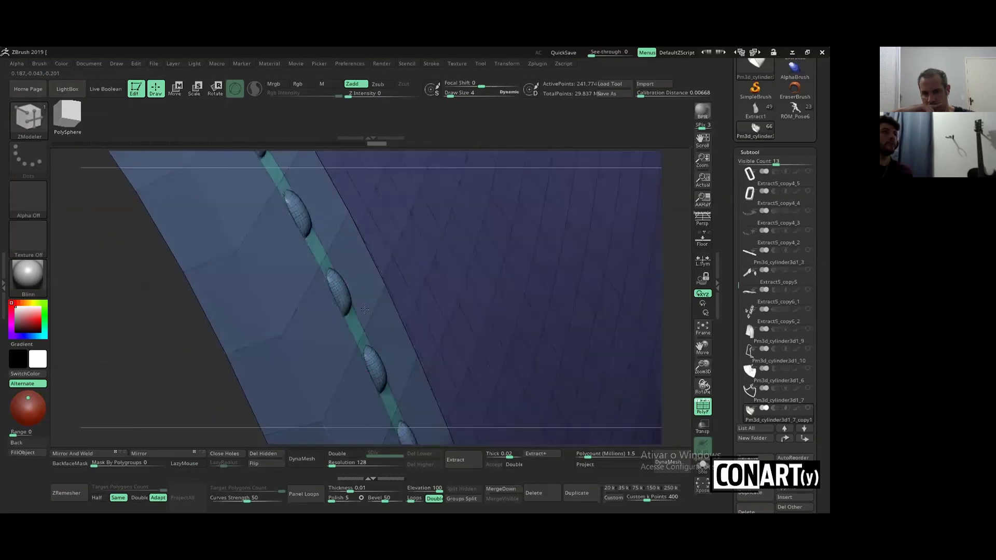
{"action": "key", "text": "p"}
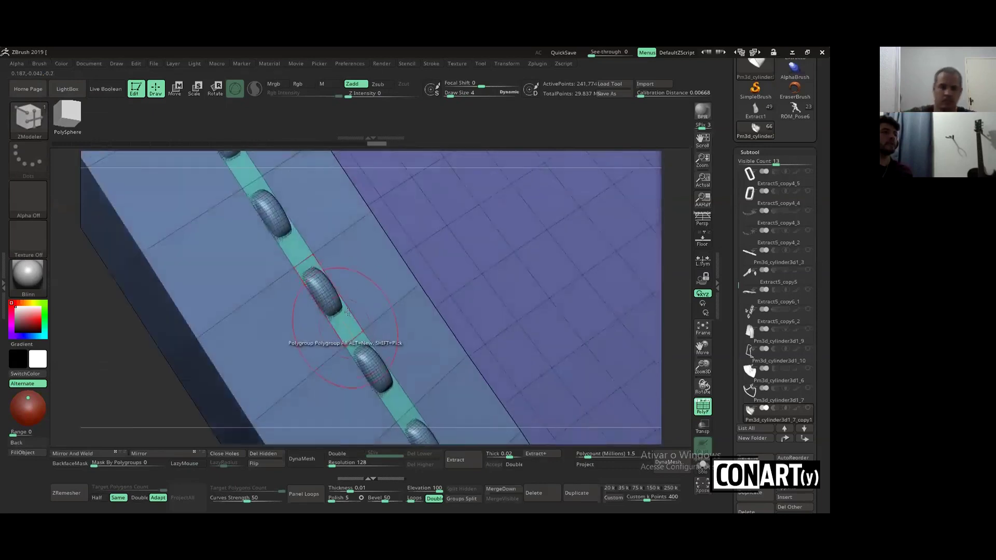
{"action": "right_click_drag", "start_coordinate": [342, 324], "coordinate": [284, 248]}
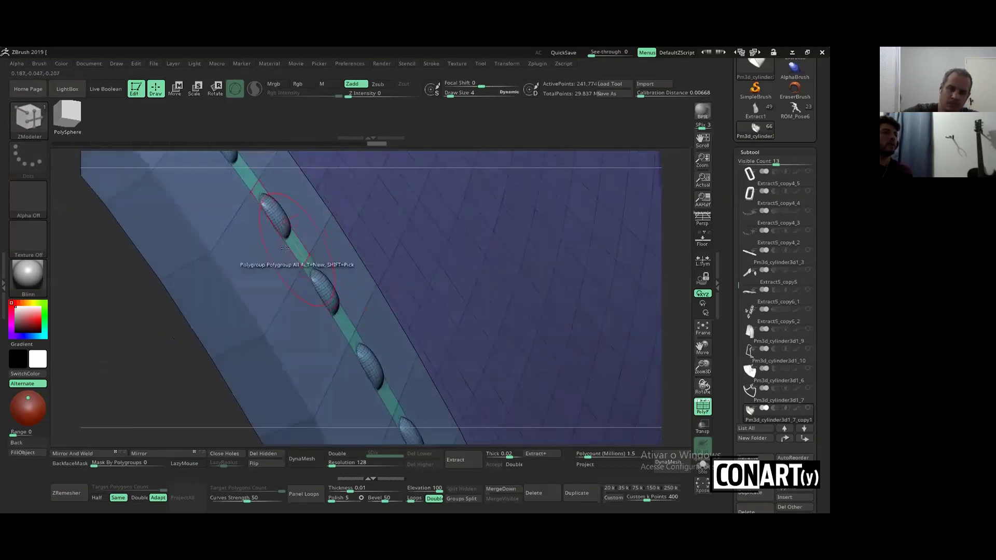
{"action": "right_click", "coordinate": [298, 242]}
{"action": "right_click", "coordinate": [226, 220]}
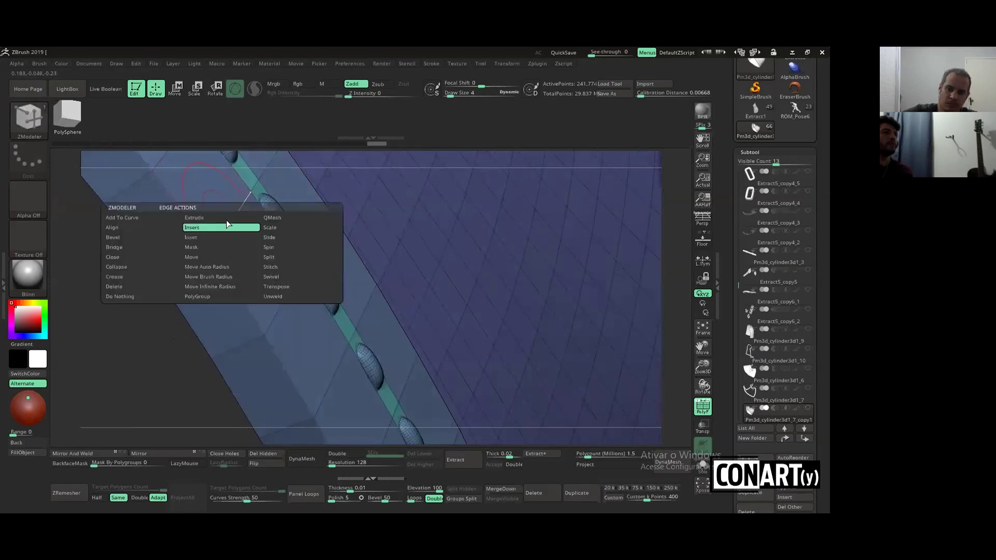
{"action": "right_click", "coordinate": [298, 250]}
{"action": "left_click", "coordinate": [226, 230]}
{"action": "left_click", "coordinate": [351, 273]}
{"action": "mouse_move", "coordinate": [311, 253]}
{"action": "left_mouse_down"}
{"action": "mouse_move", "coordinate": [323, 266]}
{"action": "mouse_move", "coordinate": [313, 266]}
{"action": "left_mouse_up"}
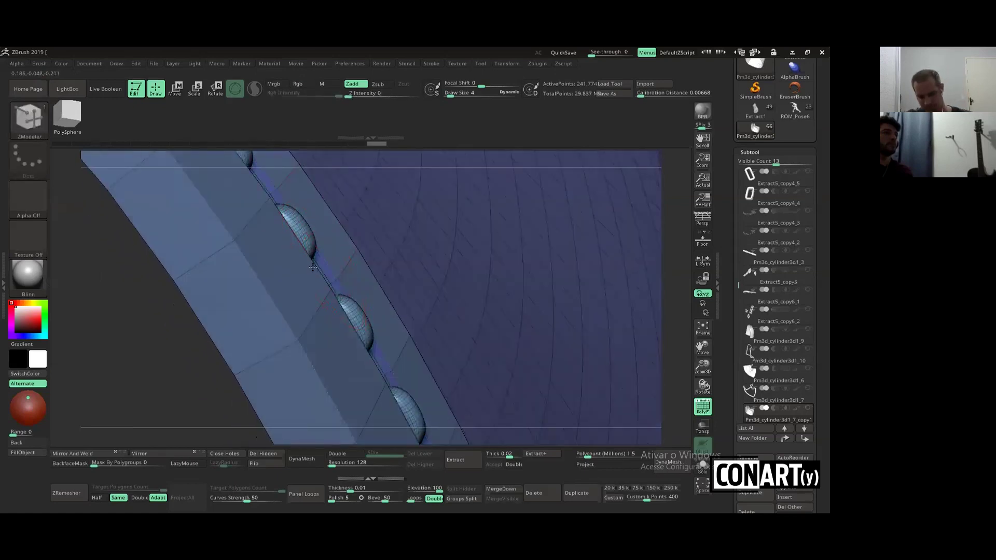
Insert a single edge loop along the recessed channel and inspect the result
{"action": "right_click_drag", "start_coordinate": [346, 255], "coordinate": [328, 252], "text": "ctrl"}
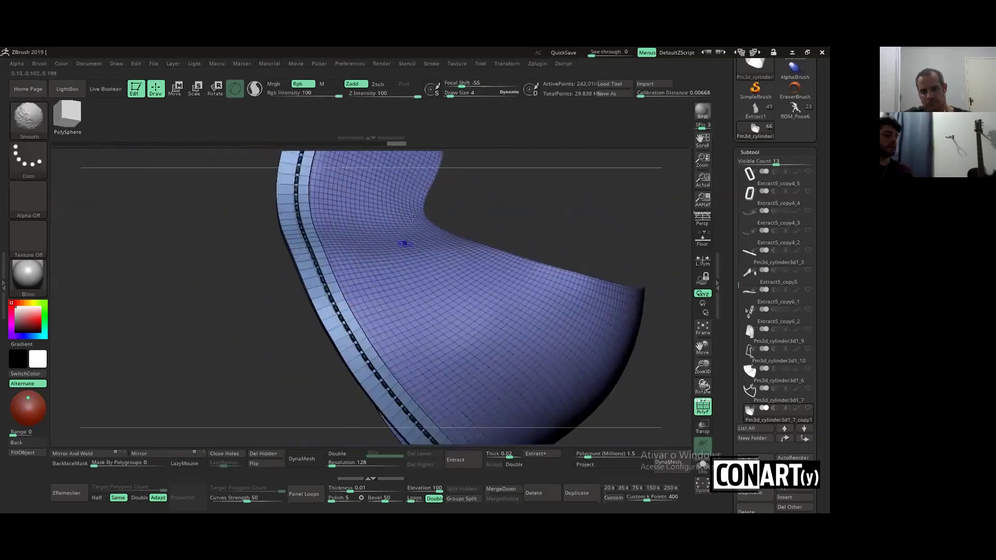
{"action": "key", "text": "shift+f"}
{"action": "mouse_move", "coordinate": [404, 240]}
{"action": "right_mouse_down", "text": "ctrl"}
{"action": "mouse_move", "coordinate": [389, 300]}
{"action": "mouse_move", "coordinate": [416, 336]}
{"action": "mouse_move", "coordinate": [385, 325]}
{"action": "right_mouse_up", "text": "ctrl"}
{"action": "key", "text": "space"}
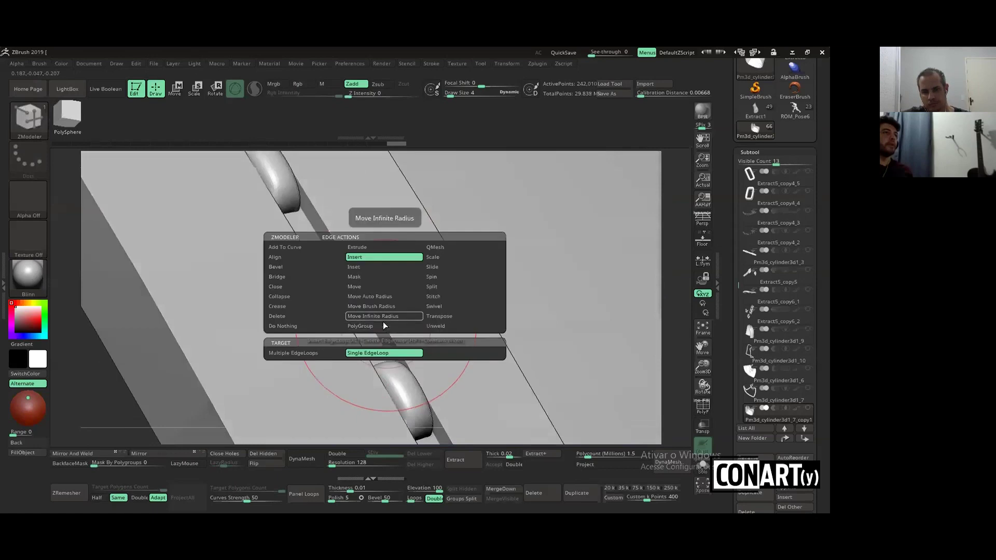
{"action": "mouse_move", "coordinate": [322, 269]}
{"action": "right_mouse_down"}
{"action": "mouse_move", "coordinate": [363, 300]}
{"action": "mouse_move", "coordinate": [332, 357]}
{"action": "mouse_move", "coordinate": [341, 340]}
{"action": "right_mouse_up"}
{"action": "key", "text": "ctrl"}
{"action": "mouse_move", "coordinate": [388, 302]}
{"action": "right_mouse_down"}
{"action": "mouse_move", "coordinate": [384, 263]}
{"action": "mouse_move", "coordinate": [395, 312]}
{"action": "mouse_move", "coordinate": [411, 288]}
{"action": "mouse_move", "coordinate": [383, 285]}
{"action": "mouse_move", "coordinate": [370, 325]}
{"action": "mouse_move", "coordinate": [358, 316]}
{"action": "right_mouse_up"}
{"action": "key", "text": "ctrl"}
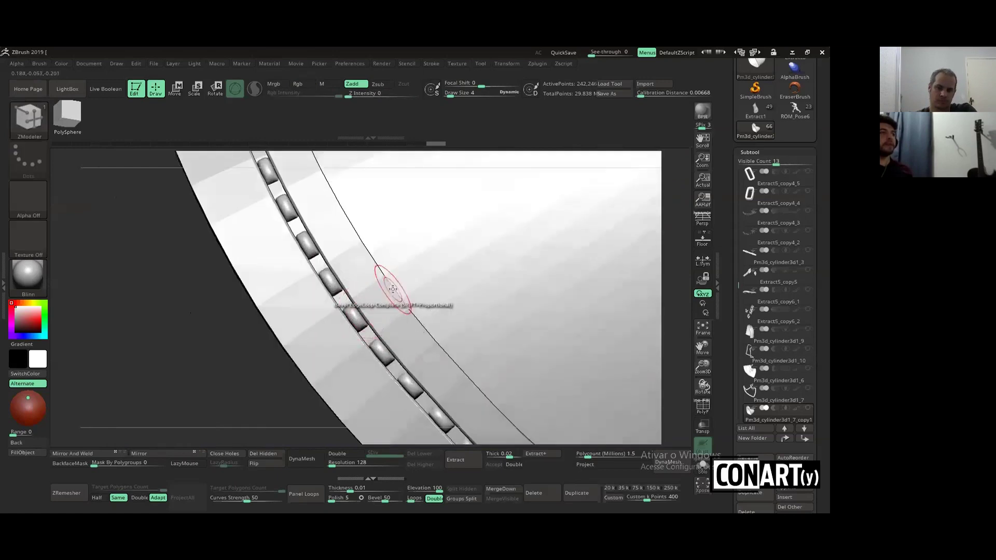
{"action": "mouse_move", "coordinate": [382, 284]}
{"action": "right_mouse_down"}
{"action": "mouse_move", "coordinate": [358, 313]}
{"action": "mouse_move", "coordinate": [395, 318]}
{"action": "mouse_move", "coordinate": [385, 324]}
{"action": "mouse_move", "coordinate": [400, 311]}
{"action": "mouse_move", "coordinate": [379, 326]}
{"action": "mouse_move", "coordinate": [396, 311]}
{"action": "mouse_move", "coordinate": [389, 344]}
{"action": "mouse_move", "coordinate": [397, 332]}
{"action": "mouse_move", "coordinate": [405, 318]}
{"action": "mouse_move", "coordinate": [360, 324]}
{"action": "right_mouse_up"}
With PolyF on, bevel the complete edge loop along the channel's edge using ZModeler
{"action": "key", "text": "shift+f"}
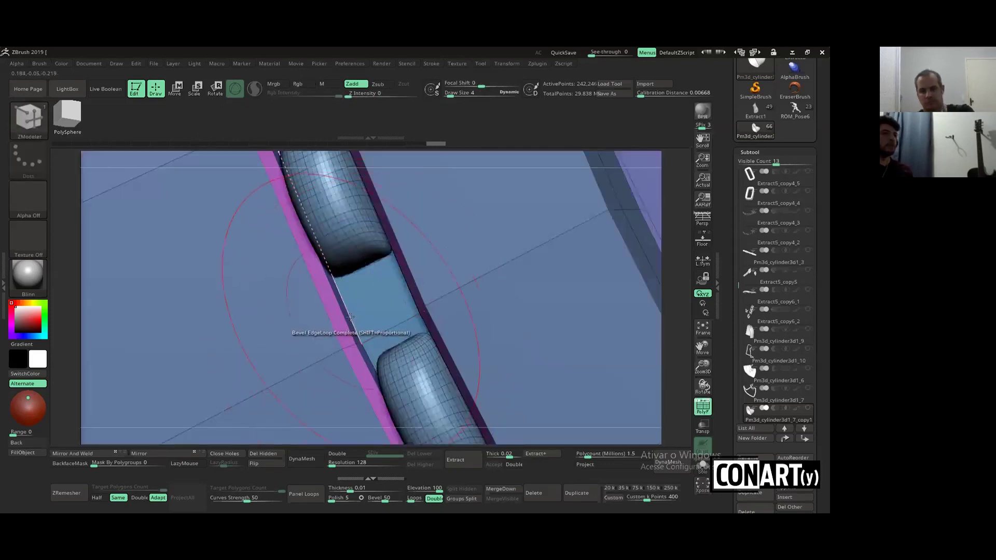
{"action": "key", "text": "space"}
{"action": "left_click", "coordinate": [269, 302]}
{"action": "mouse_move", "coordinate": [270, 302]}
{"action": "right_mouse_down"}
{"action": "mouse_move", "coordinate": [420, 278]}
{"action": "mouse_move", "coordinate": [441, 306]}
{"action": "mouse_move", "coordinate": [426, 303]}
{"action": "right_mouse_up"}
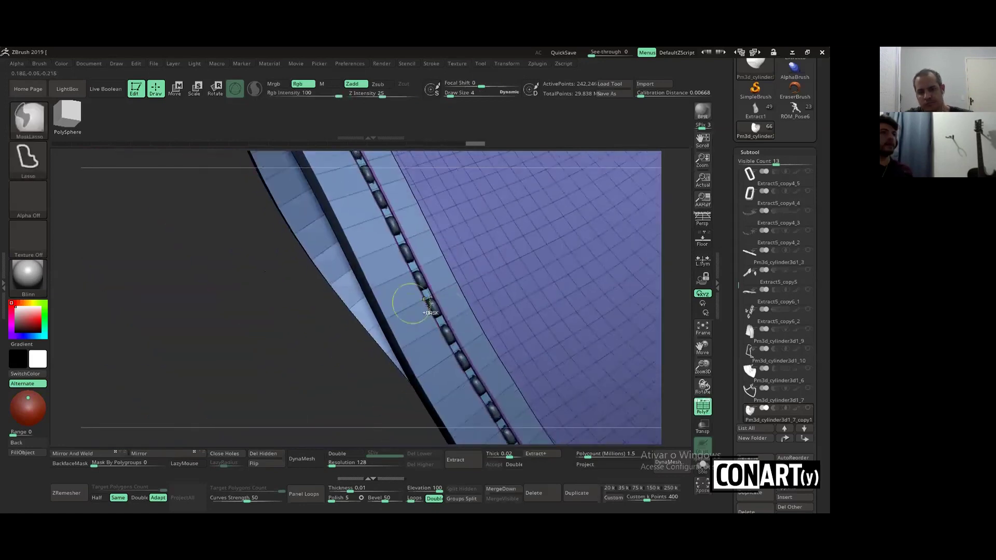
Hide the bead row subtool so only the strap strip remains visible
{"action": "left_click", "coordinate": [437, 307], "text": "ctrl+shift"}
{"action": "left_click", "coordinate": [427, 329], "text": "ctrl+shift"}
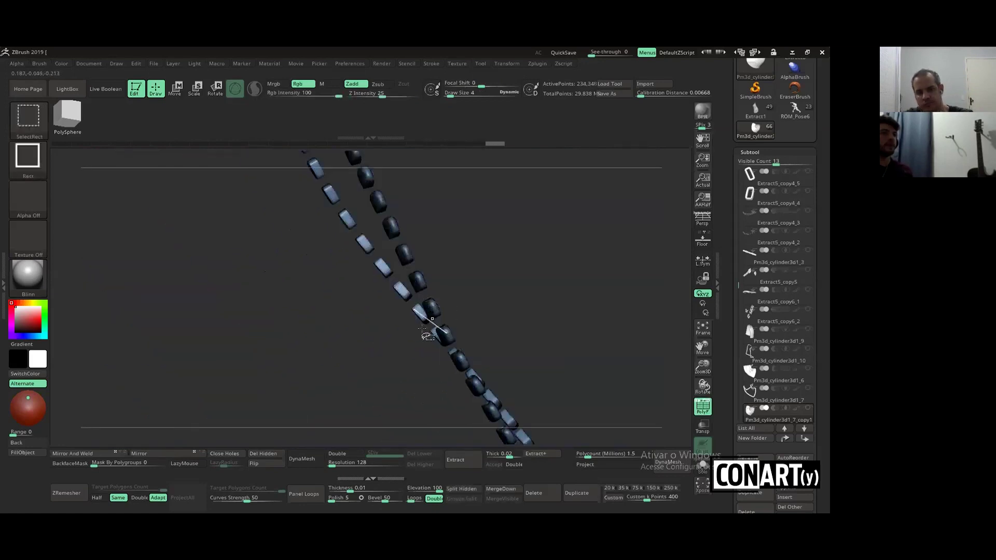
{"action": "left_click", "coordinate": [330, 409], "text": "ctrl+shift"}
{"action": "right_click_drag", "start_coordinate": [474, 318], "coordinate": [445, 305]}
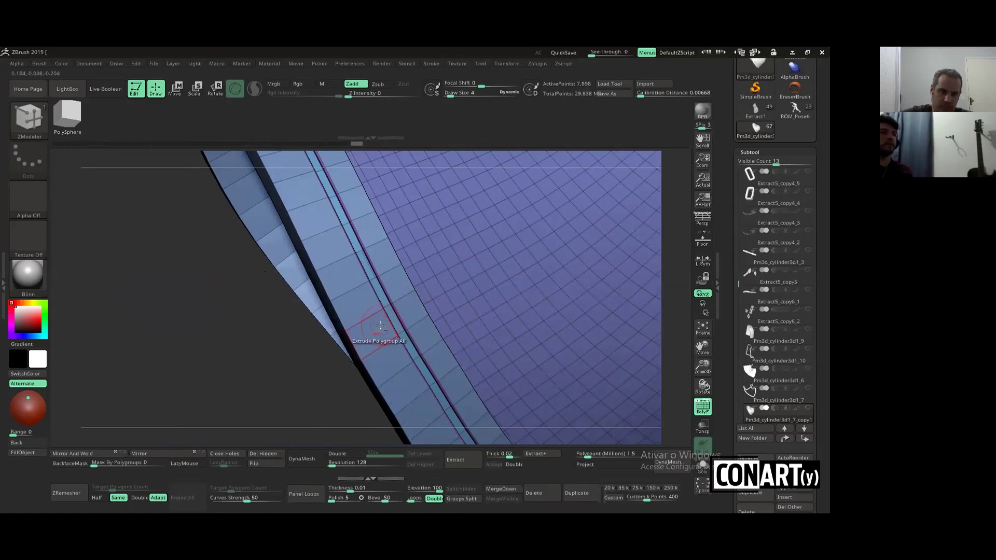
At SDiv 1, inset edge loops along the band's straight and curved edges
{"action": "left_click", "coordinate": [429, 322], "text": "ctrl+shift"}
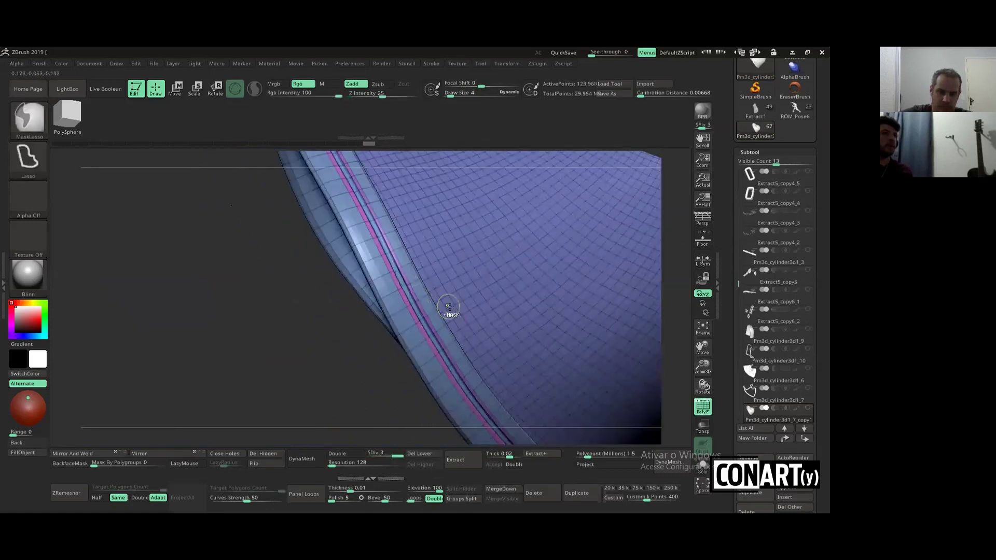
{"action": "key", "text": "ctrl+z"}
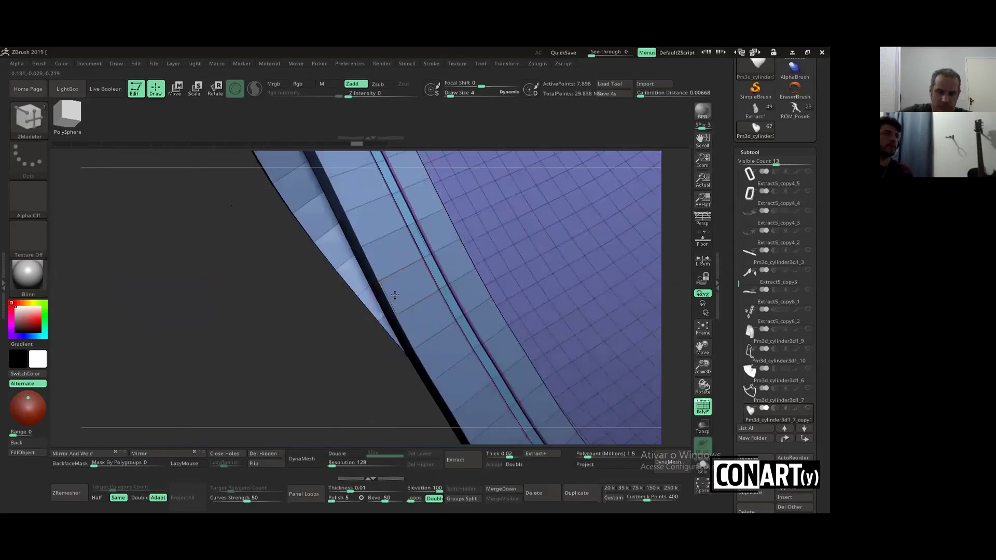
{"action": "key", "text": "space"}
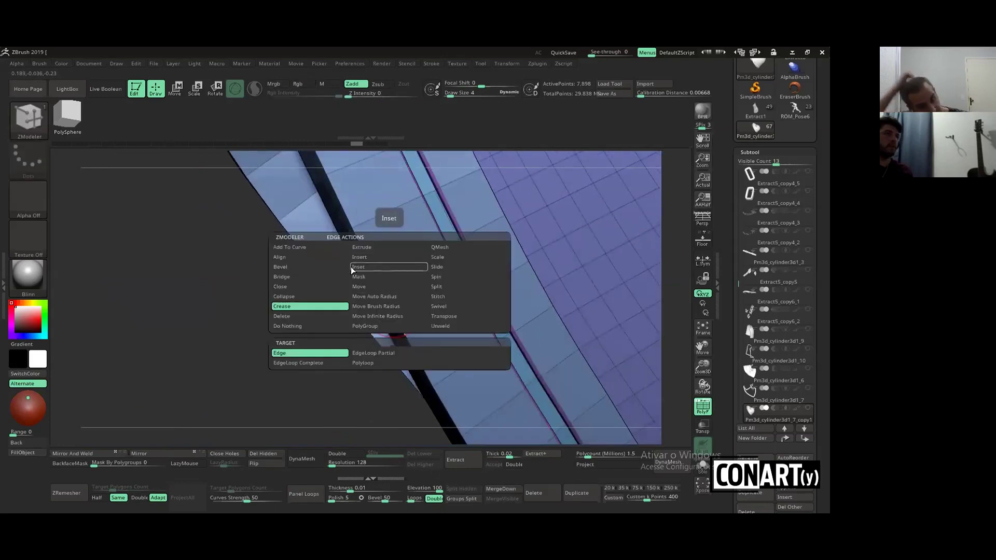
{"action": "left_click", "coordinate": [358, 266]}
{"action": "left_click_drag", "start_coordinate": [397, 306], "coordinate": [402, 296]}
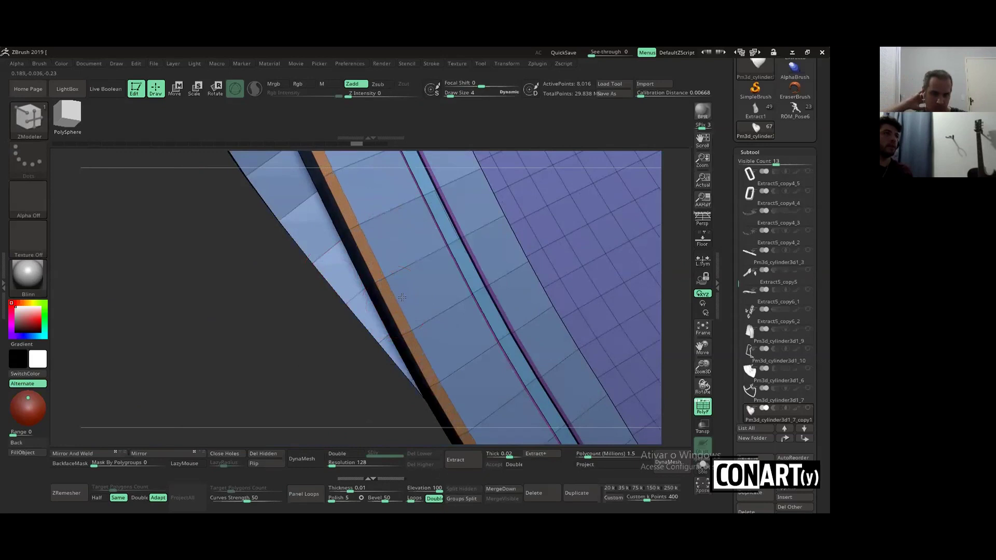
{"action": "right_click_drag", "start_coordinate": [420, 285], "coordinate": [391, 281]}
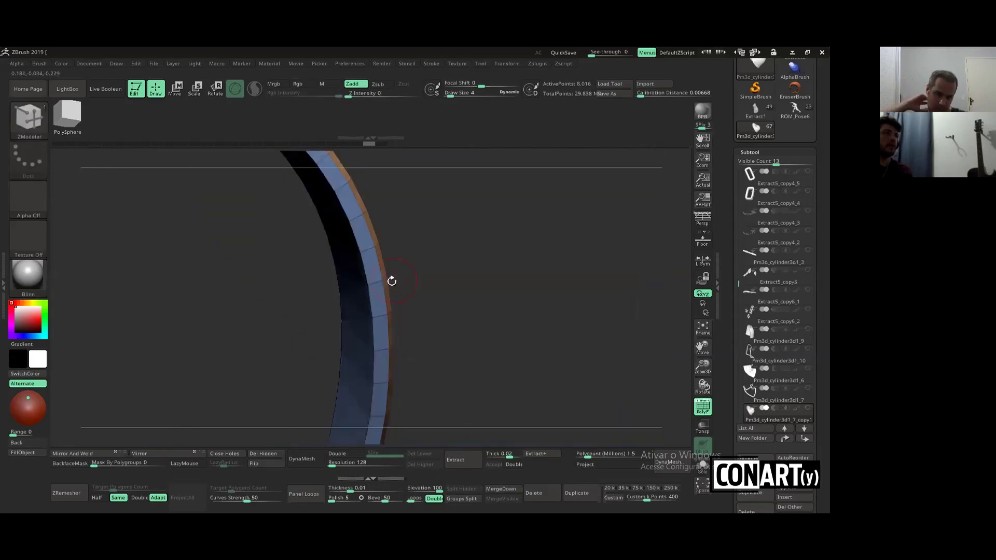
{"action": "left_click", "coordinate": [366, 270]}
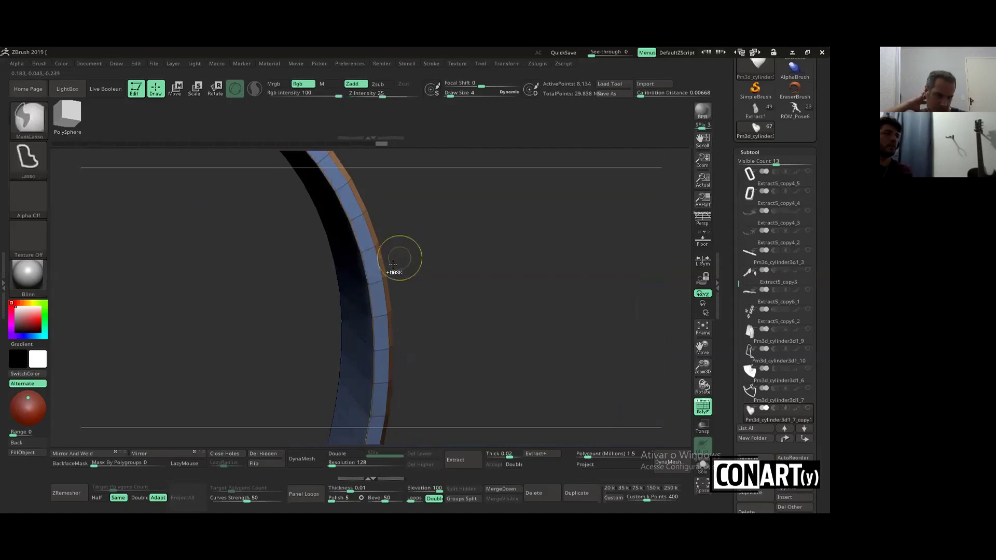
{"action": "right_click_drag", "start_coordinate": [366, 280], "coordinate": [419, 287]}
Step the strap back up to SDiv 3 and turn off PolyF
{"action": "key", "text": "ctrl+d"}
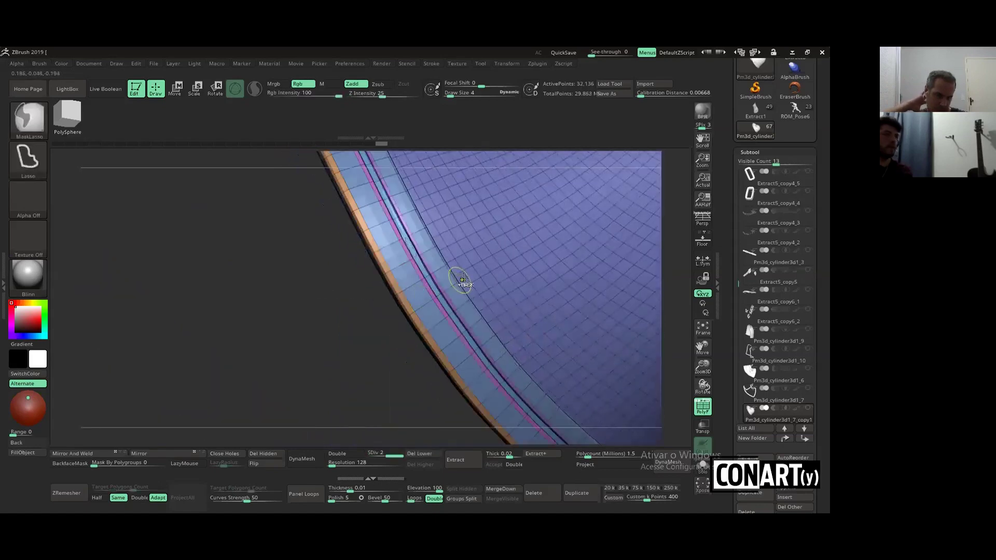
{"action": "key", "text": "shift+f"}
{"action": "key", "text": "ctrl+d"}
{"action": "right_click_drag", "start_coordinate": [422, 290], "coordinate": [511, 255]}
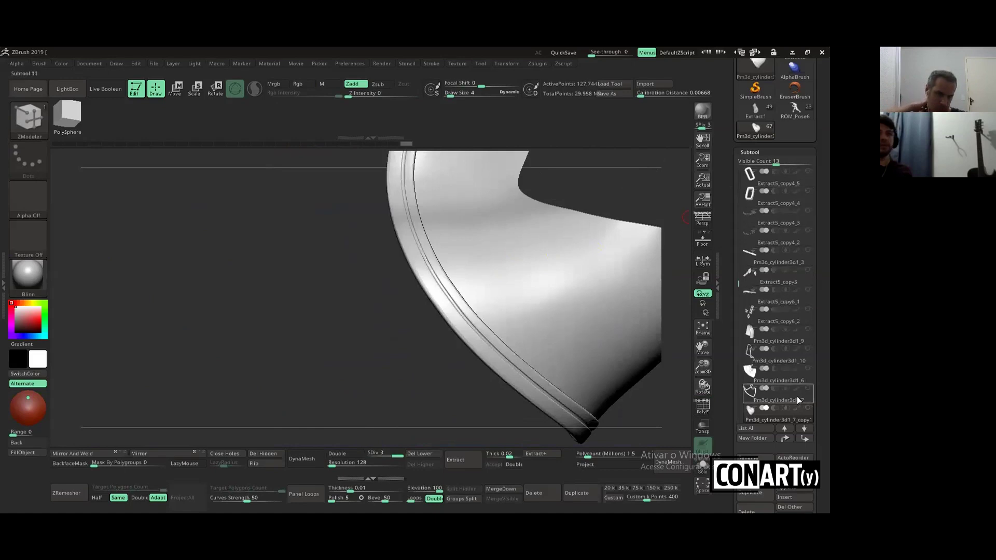
Select the stitched strip subtool and try moving its points with ZModeler
{"action": "scroll", "coordinate": [763, 322], "scroll_direction": "down", "scroll_amount": 3}
{"action": "left_click", "coordinate": [807, 369]}
{"action": "mouse_move", "coordinate": [467, 277]}
{"action": "right_mouse_down", "text": "alt"}
{"action": "mouse_move", "coordinate": [468, 309]}
{"action": "mouse_move", "coordinate": [434, 363]}
{"action": "mouse_move", "coordinate": [478, 307]}
{"action": "right_mouse_up", "text": "alt"}
{"action": "key", "text": "space"}
{"action": "left_click", "coordinate": [457, 346]}
{"action": "left_click", "coordinate": [441, 350]}
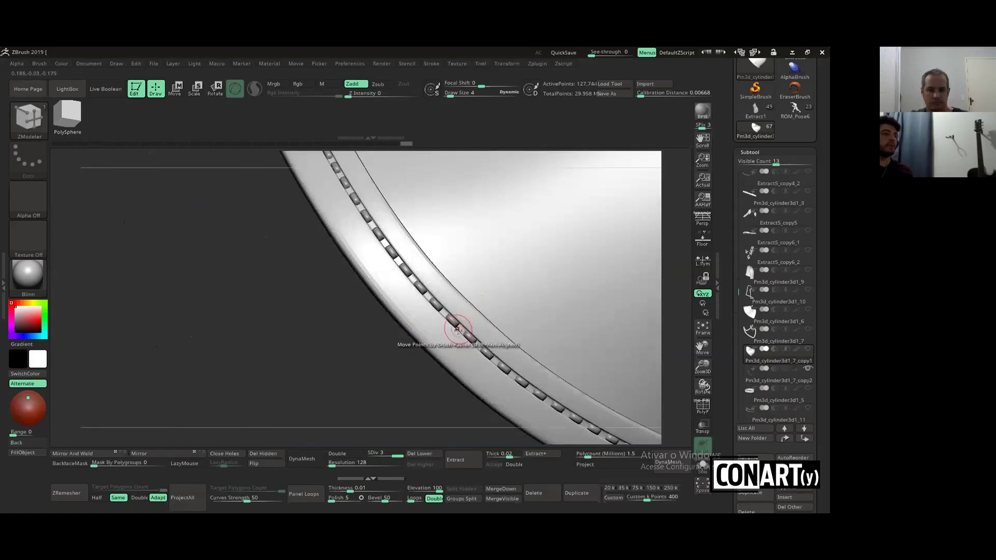
Switch to the Standard brush, subdivide the strip, and solo Pm3d_cylinder3d1_7_copy2
{"action": "type", "text": "bst"}
{"action": "type", "text": "s3"}
{"action": "key", "text": "space"}
{"action": "key", "text": "ctrl"}
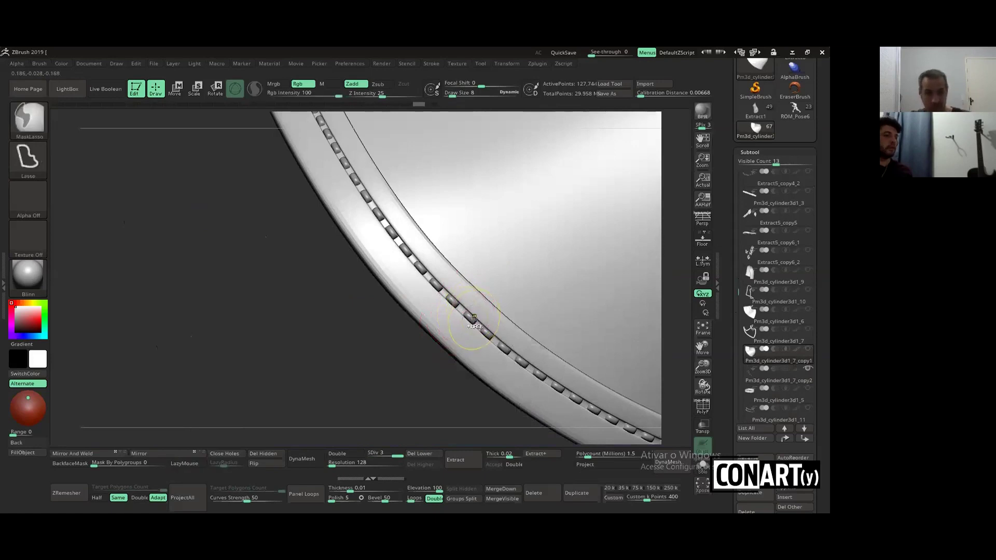
{"action": "key", "text": "ctrl+d"}
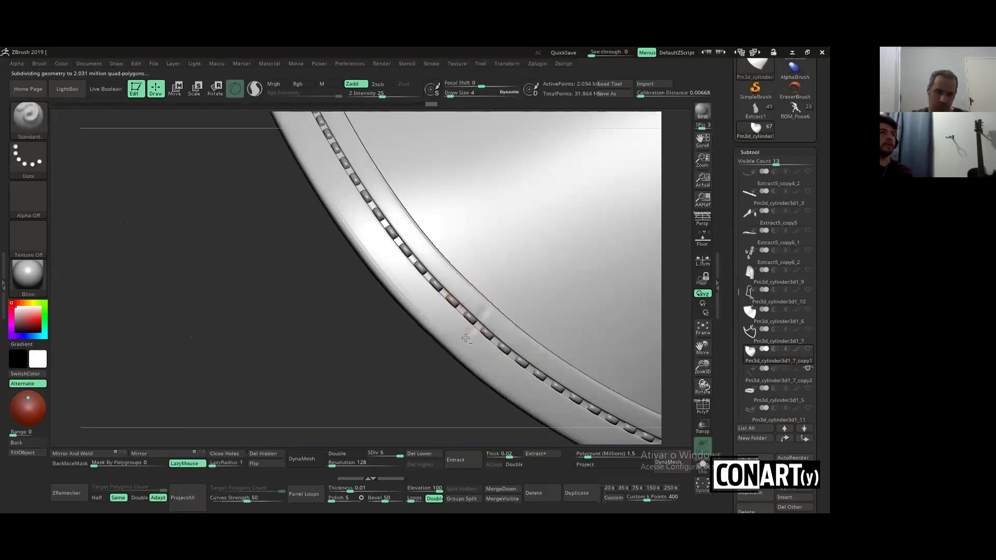
{"action": "right_click_drag", "start_coordinate": [470, 301], "coordinate": [449, 343], "text": "ctrl"}
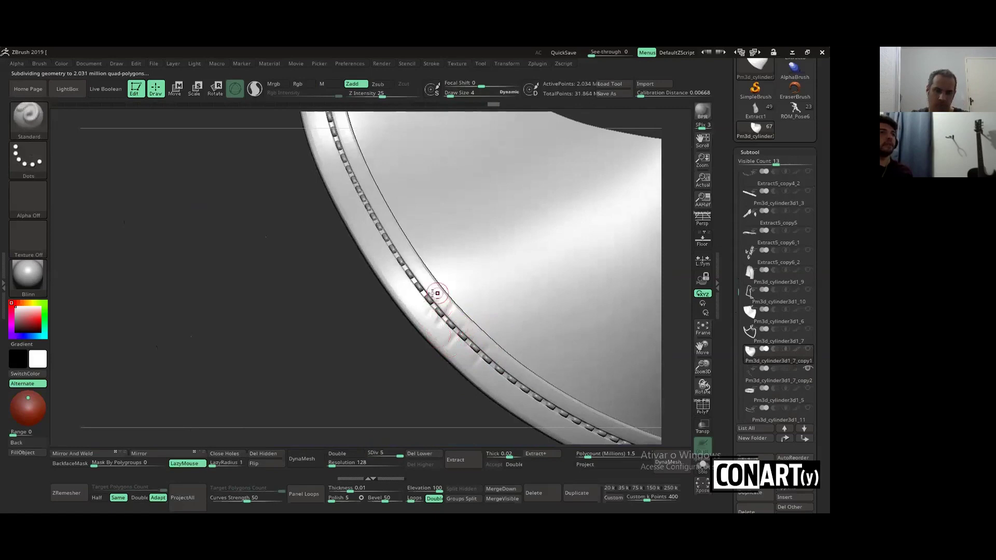
{"action": "mouse_move", "coordinate": [412, 280]}
{"action": "right_mouse_down"}
{"action": "mouse_move", "coordinate": [421, 309]}
{"action": "mouse_move", "coordinate": [420, 296]}
{"action": "right_mouse_up"}
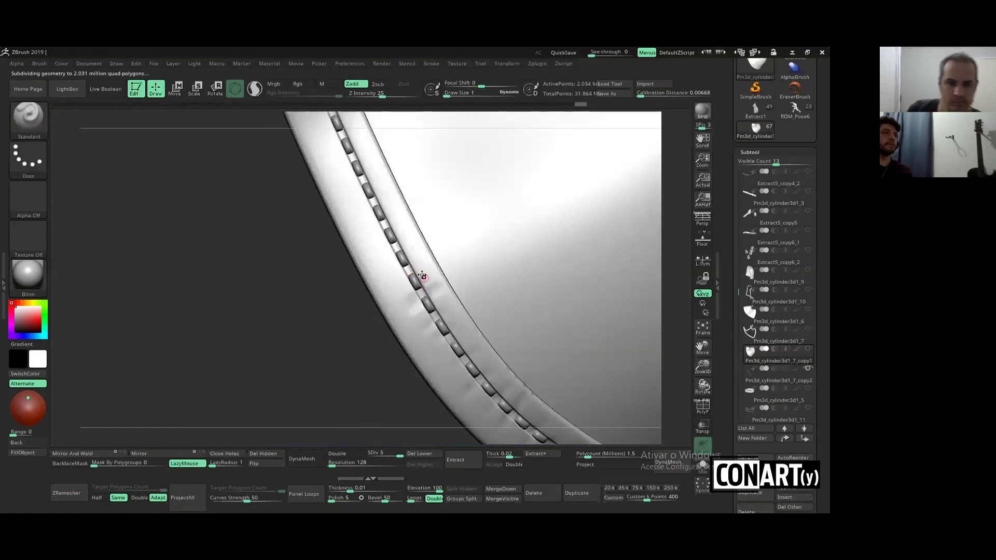
{"action": "left_click", "coordinate": [420, 296], "text": "alt"}
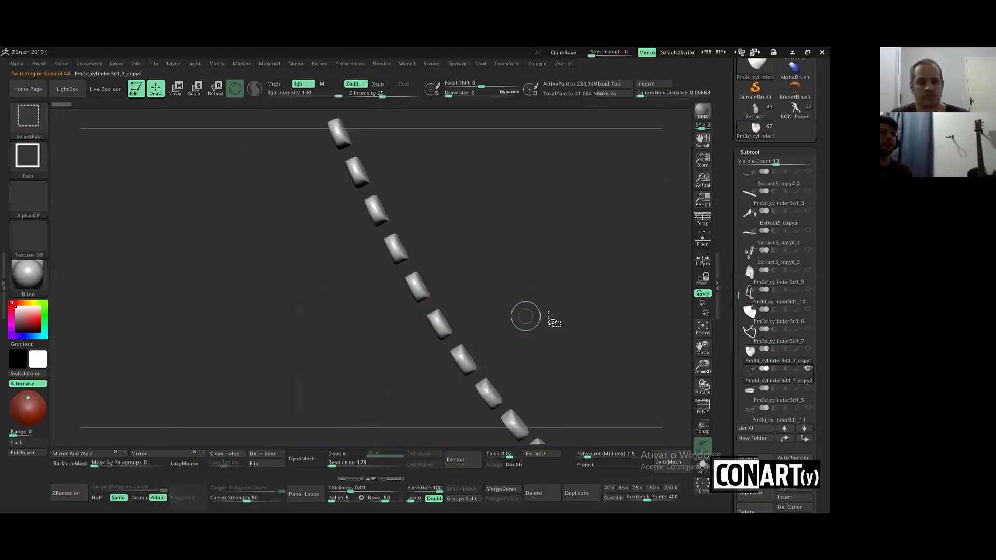
Turn off Solo, select Pm3d_cylinder3d1_7, and frame the strap upright up close
{"action": "left_click", "coordinate": [778, 373]}
{"action": "left_click", "coordinate": [799, 220]}
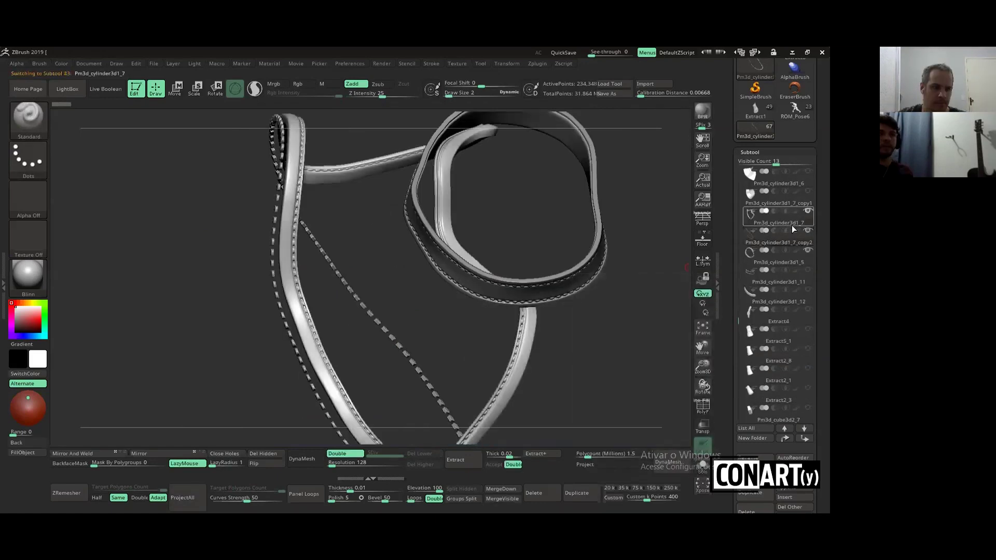
{"action": "mouse_move", "coordinate": [491, 278]}
{"action": "left_mouse_down"}
{"action": "mouse_move", "coordinate": [380, 311]}
{"action": "mouse_move", "coordinate": [382, 330]}
{"action": "mouse_move", "coordinate": [77, 176]}
{"action": "left_mouse_up"}
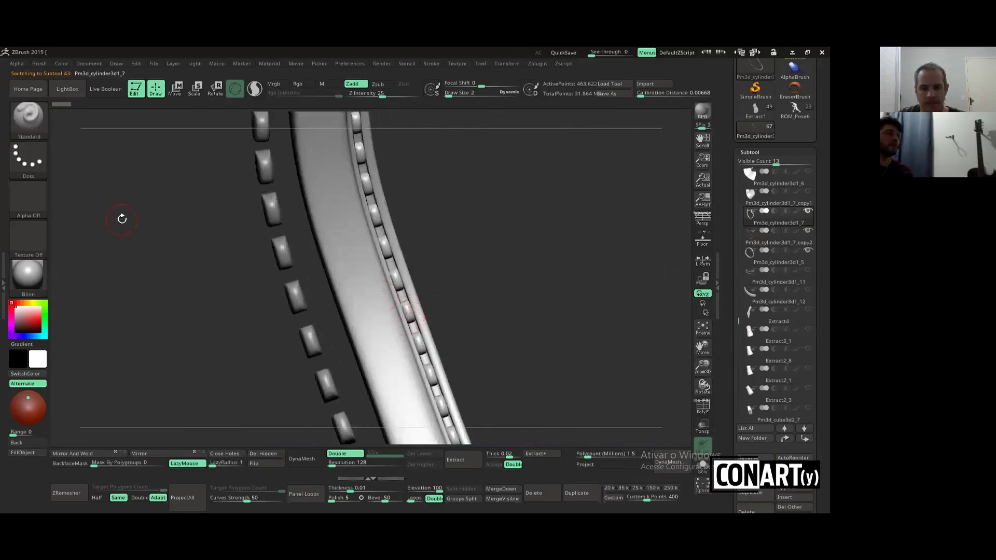
{"action": "left_click_drag", "start_coordinate": [122, 219], "coordinate": [153, 258]}
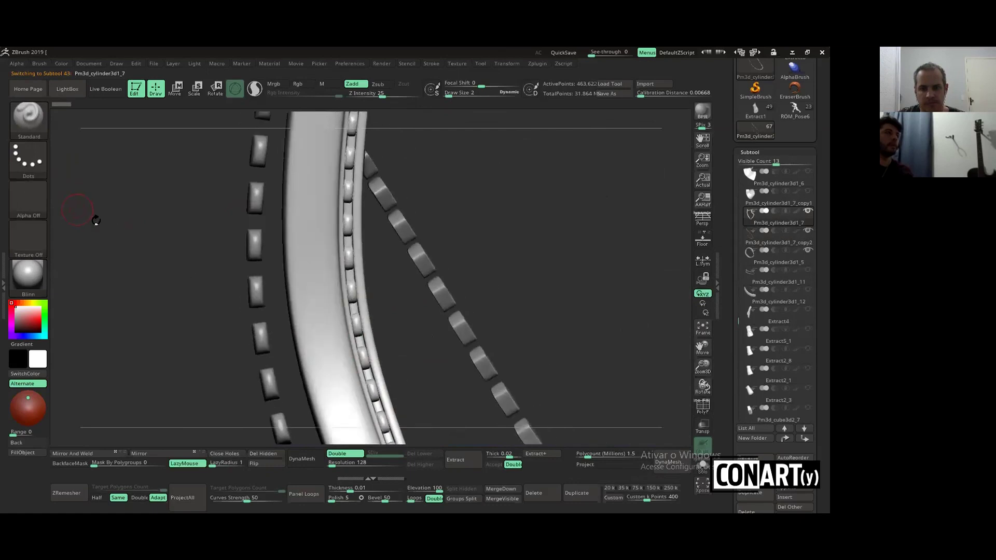
{"action": "left_click_drag", "start_coordinate": [324, 246], "coordinate": [342, 249]}
Set the stroke to DragRect and load Alpha 39
{"action": "left_click", "coordinate": [27, 166]}
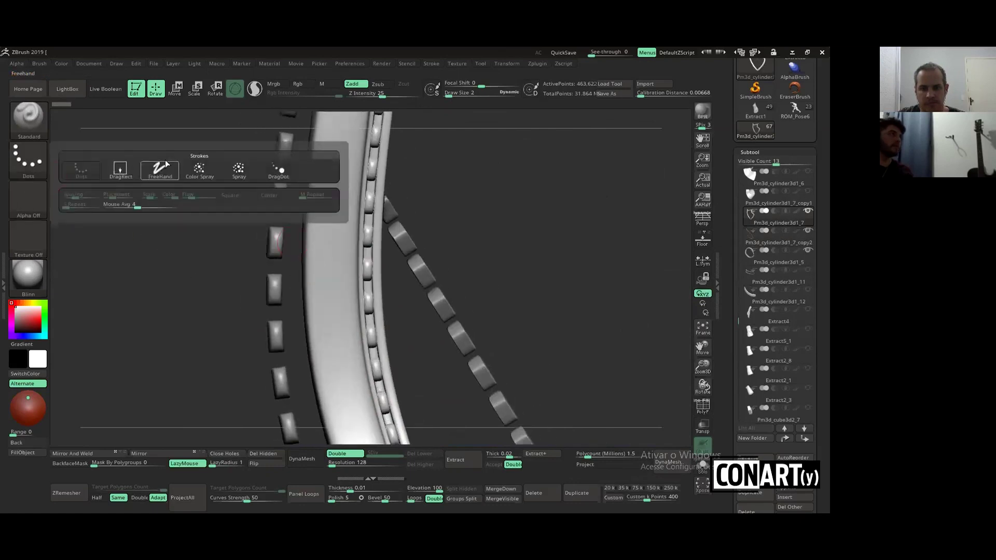
{"action": "left_click", "coordinate": [119, 173]}
{"action": "left_click", "coordinate": [29, 206]}
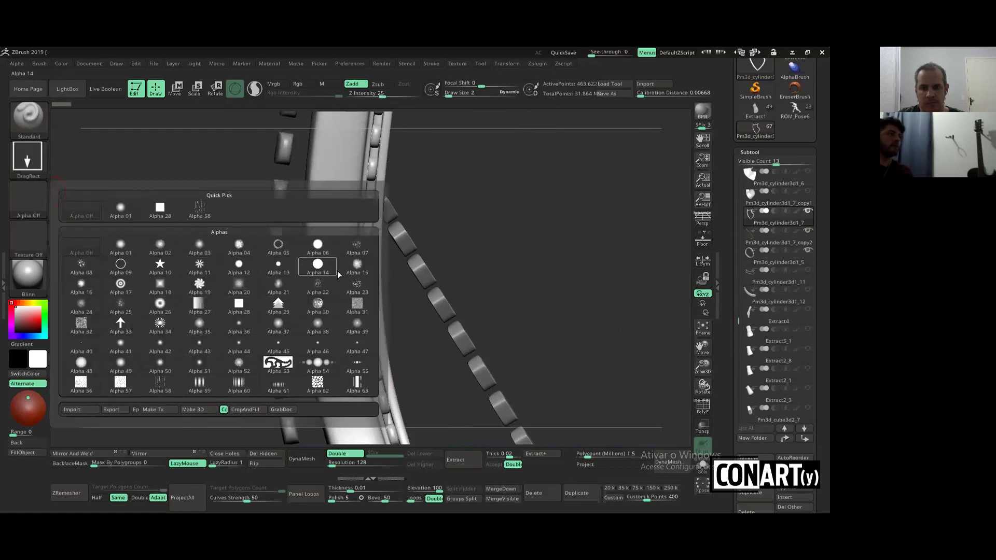
{"action": "left_click", "coordinate": [355, 331]}
{"action": "left_click_drag", "start_coordinate": [467, 259], "coordinate": [352, 293]}
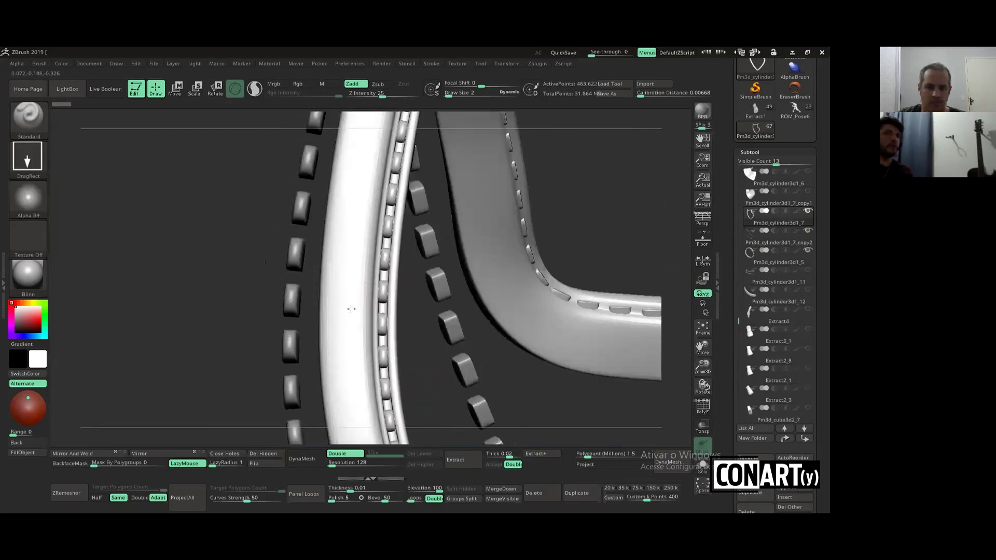
{"action": "right_click_drag", "start_coordinate": [351, 309], "coordinate": [419, 213]}
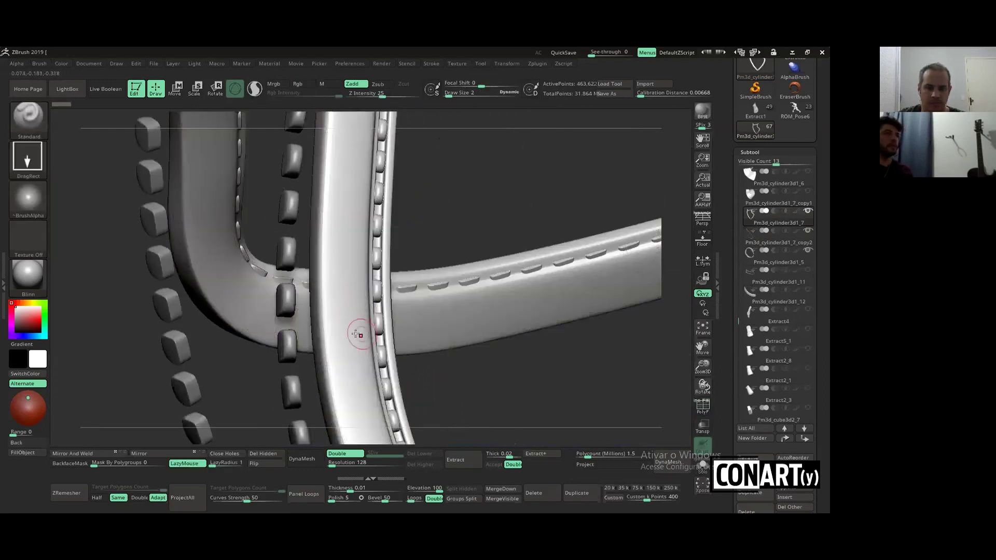
Drop a subdivision level and set Draw Size to 1 and Z Intensity to 59
{"action": "key", "text": "ctrl+d"}
{"action": "mouse_move", "coordinate": [365, 310]}
{"action": "right_mouse_down"}
{"action": "mouse_move", "coordinate": [377, 289]}
{"action": "mouse_move", "coordinate": [382, 305]}
{"action": "right_mouse_up"}
{"action": "right_click", "coordinate": [378, 289]}
{"action": "right_click", "coordinate": [383, 305]}
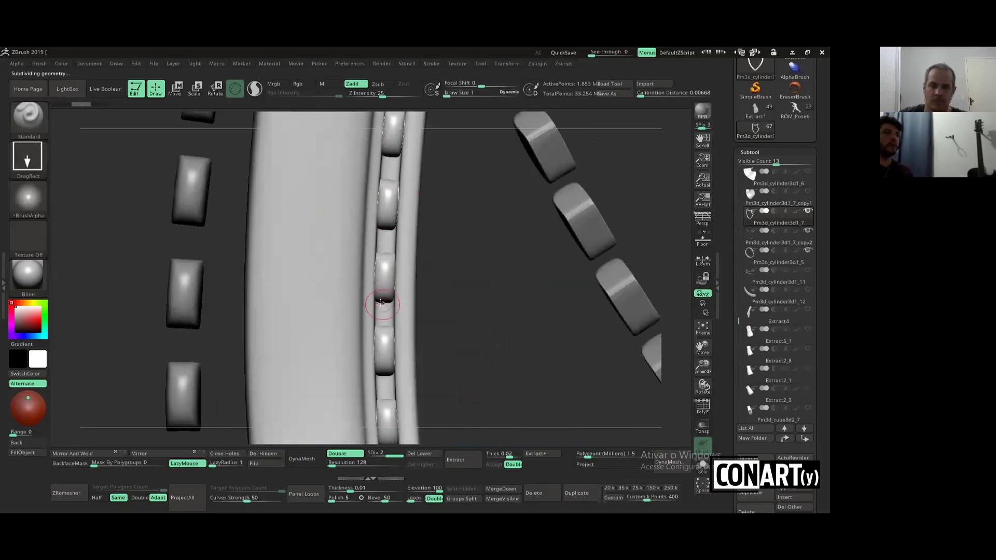
{"action": "right_click", "coordinate": [402, 303]}
{"action": "left_click_drag", "start_coordinate": [411, 350], "coordinate": [439, 350]}
{"action": "key", "text": "w"}
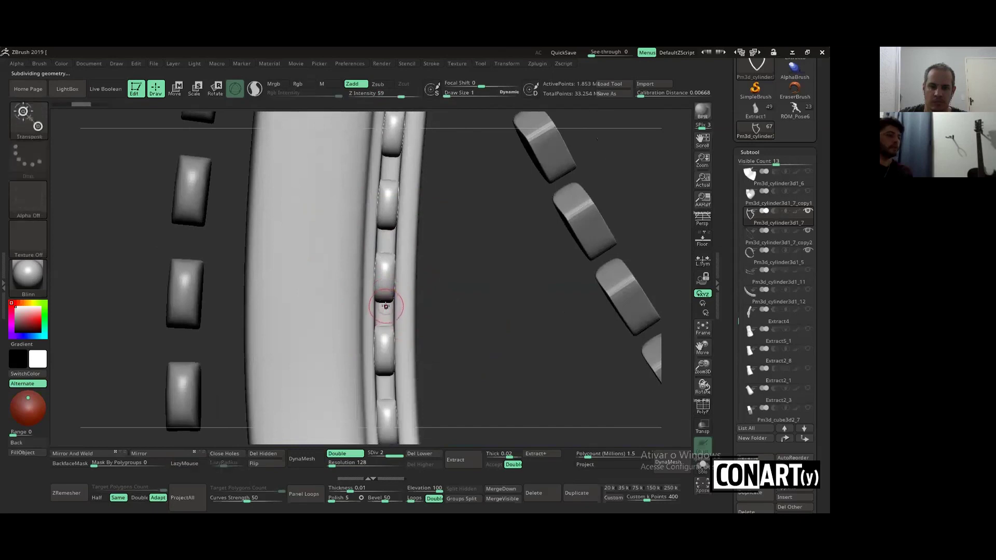
{"action": "key", "text": "q"}
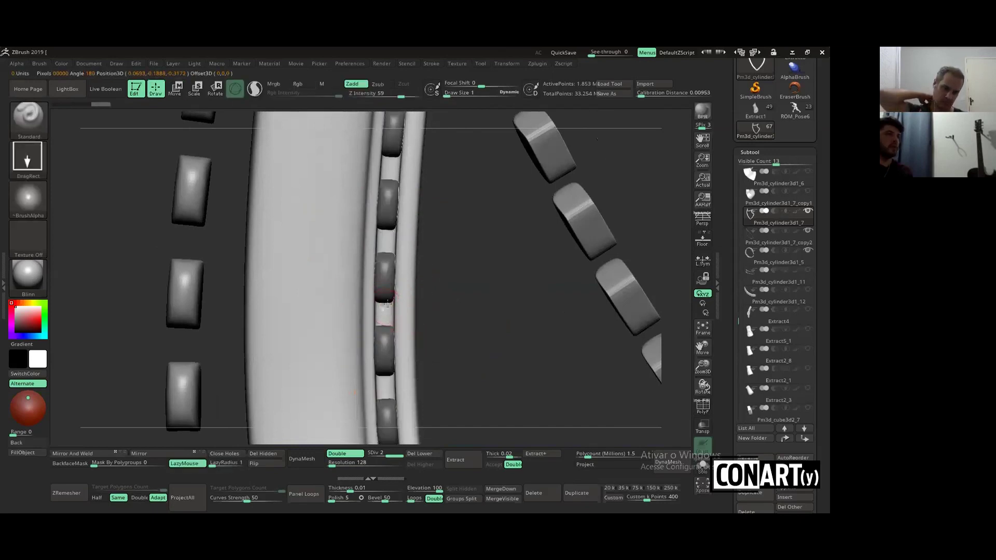
{"action": "scroll", "coordinate": [404, 298], "scroll_direction": "down", "scroll_amount": 2}
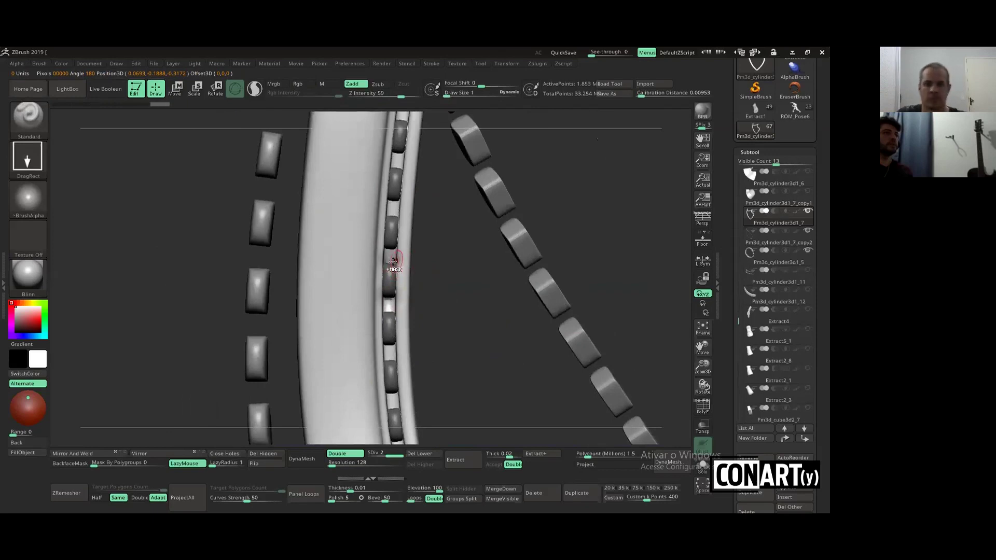
{"action": "scroll", "coordinate": [405, 258], "scroll_direction": "down", "scroll_amount": 2}
{"action": "scroll", "coordinate": [394, 254], "scroll_direction": "down", "scroll_amount": 2}
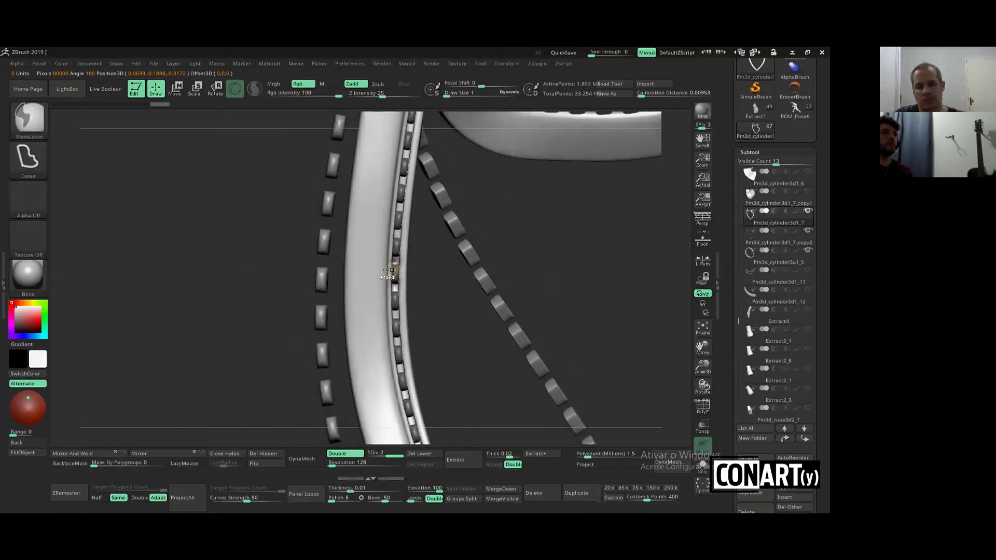